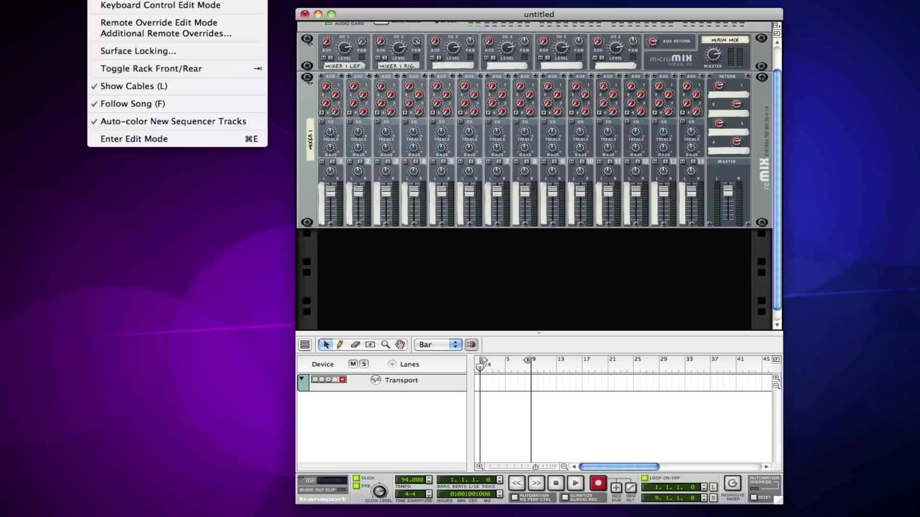
Add an NN-XT Advanced Sampler to the rack below the mixer.
mouse_move(62, 0)
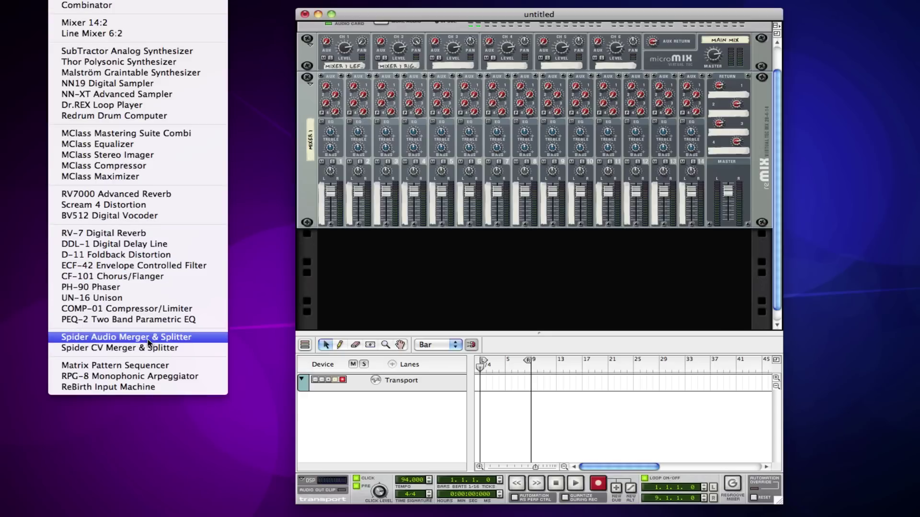
click(345, 301)
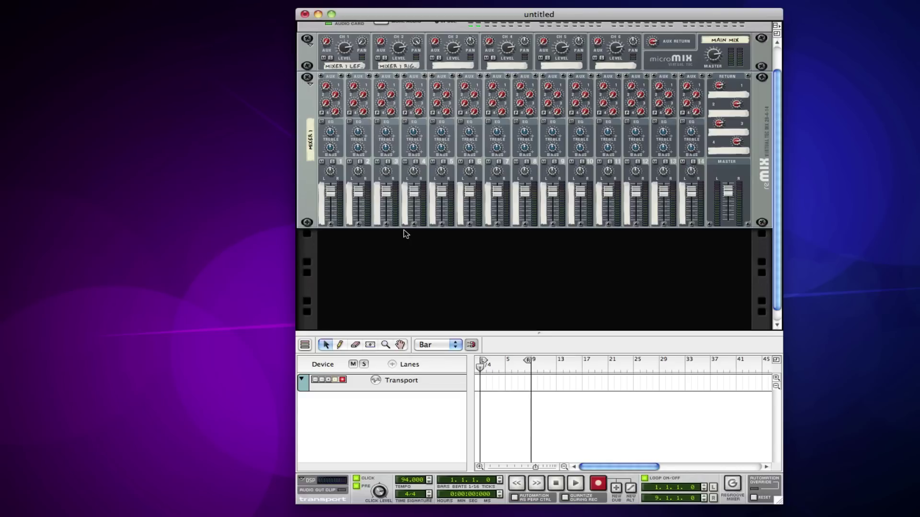
click(308, 103)
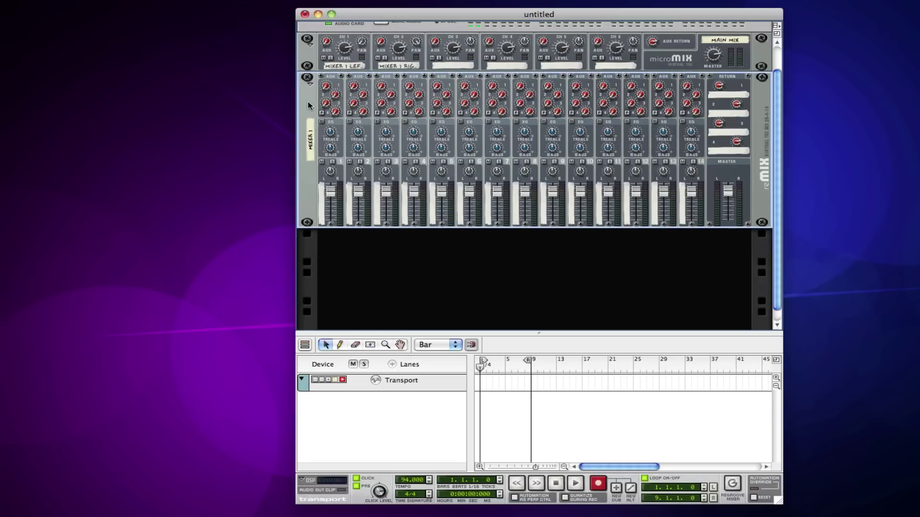
right_click(308, 101)
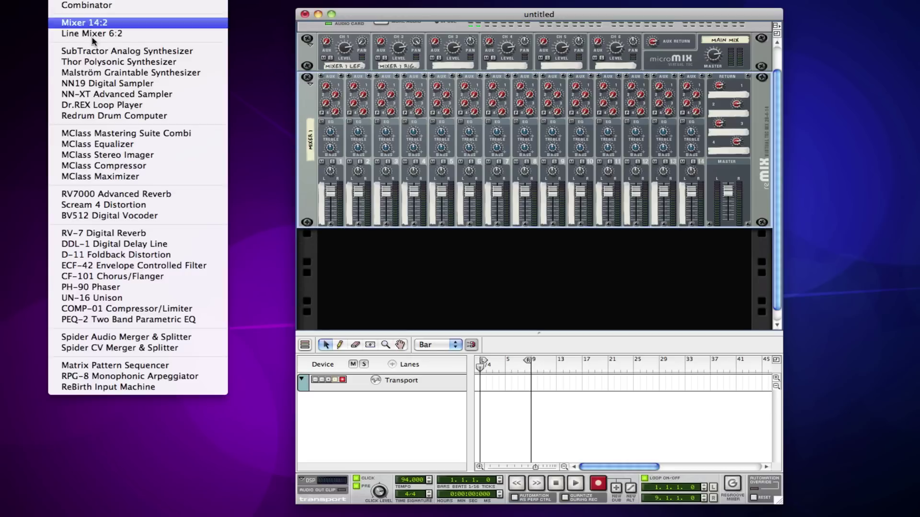
click(123, 95)
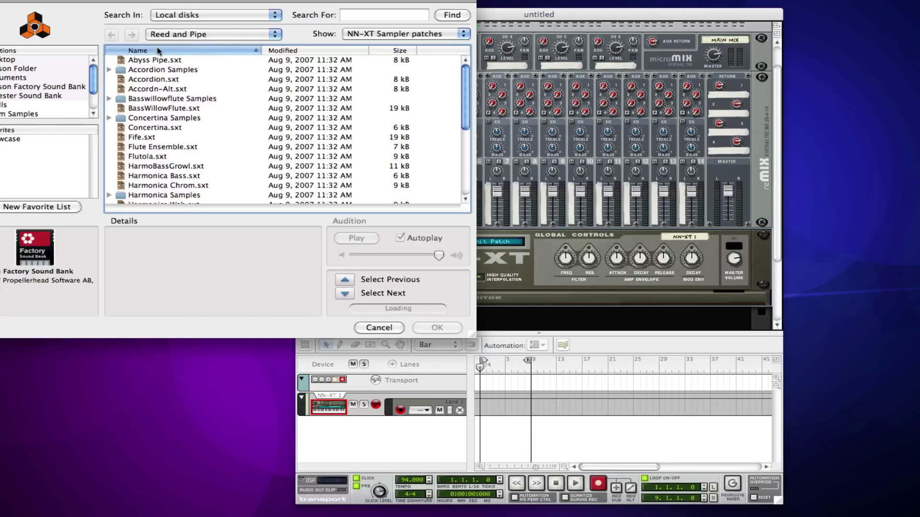
Load the Blade Running patch from Sonic Refill 1.0 > SR Padz into the NN-XT.
click(2, 104)
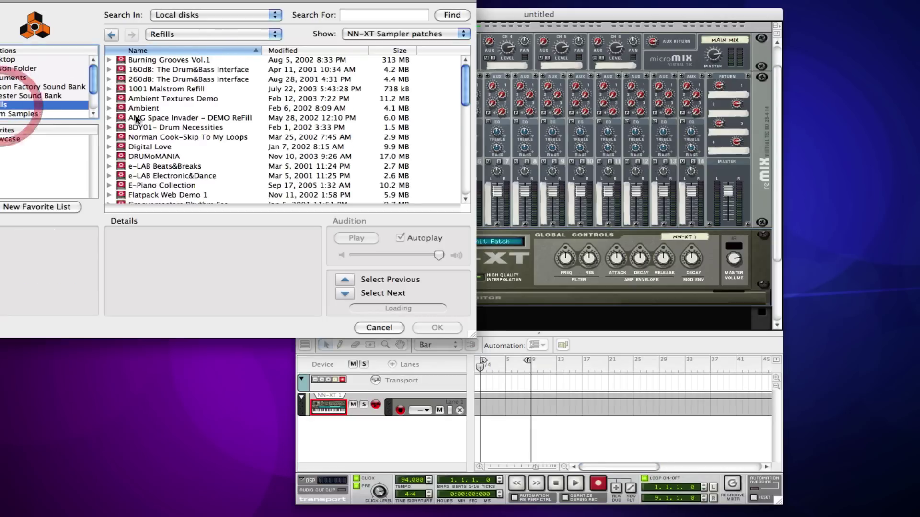
click(400, 91)
scroll(359, 97, down, 5)
scroll(359, 98, down, 5)
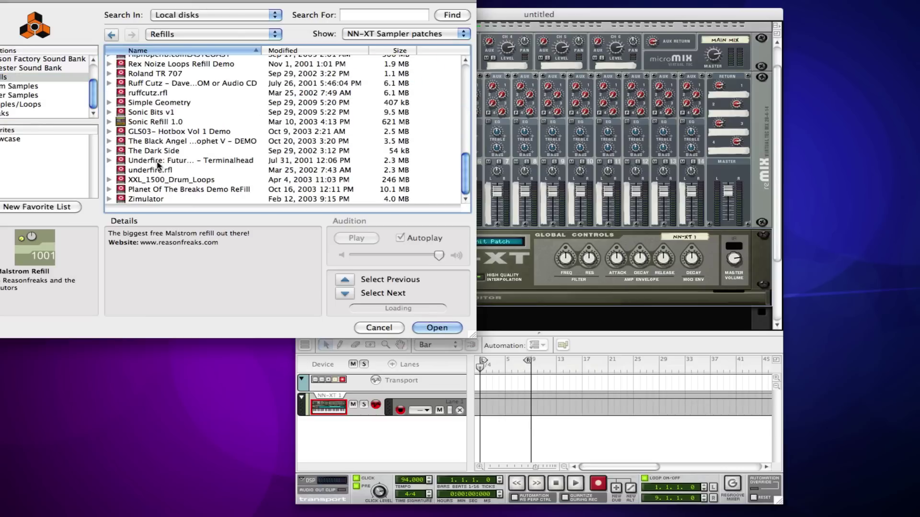
double_click(155, 119)
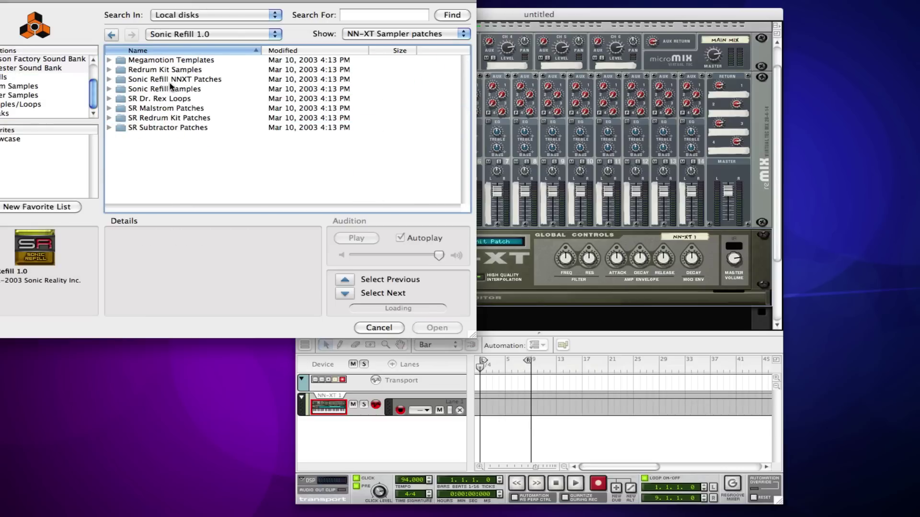
double_click(161, 79)
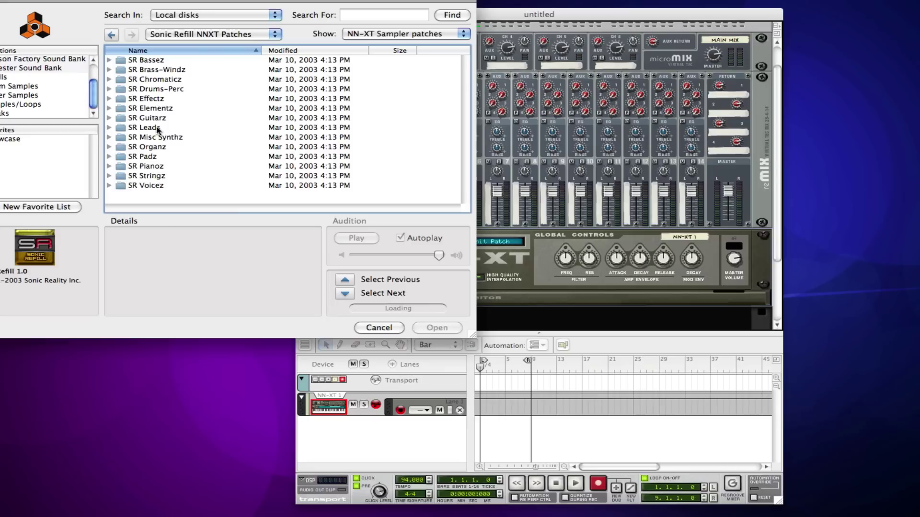
double_click(148, 157)
scroll(212, 136, down, 5)
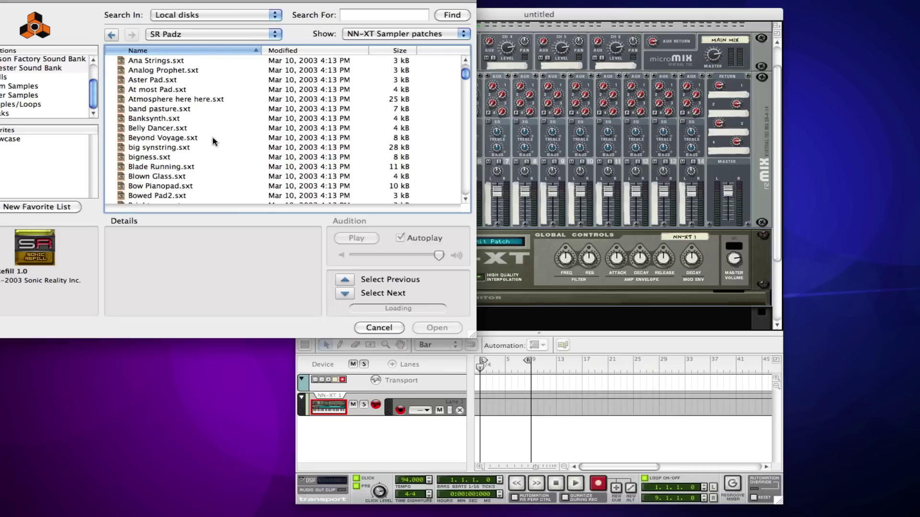
double_click(174, 114)
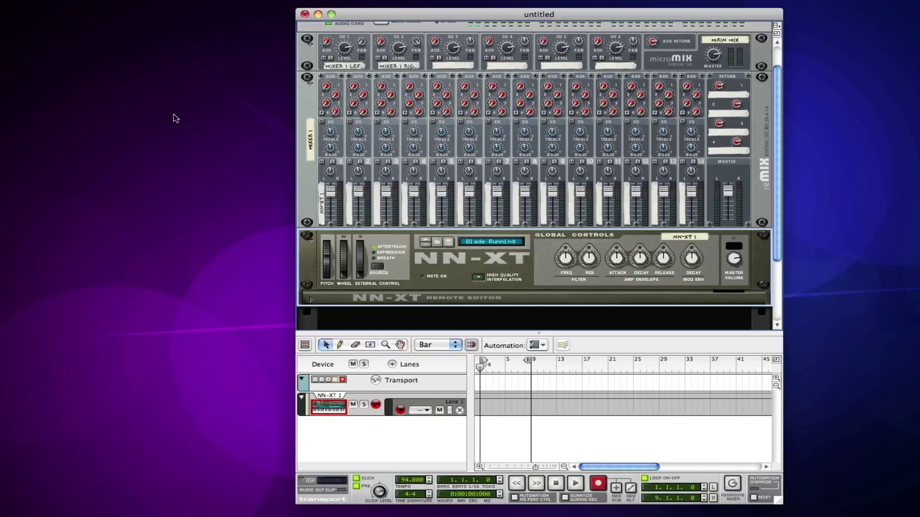
key(XF86AudioRaiseVolume)
key(Tab)
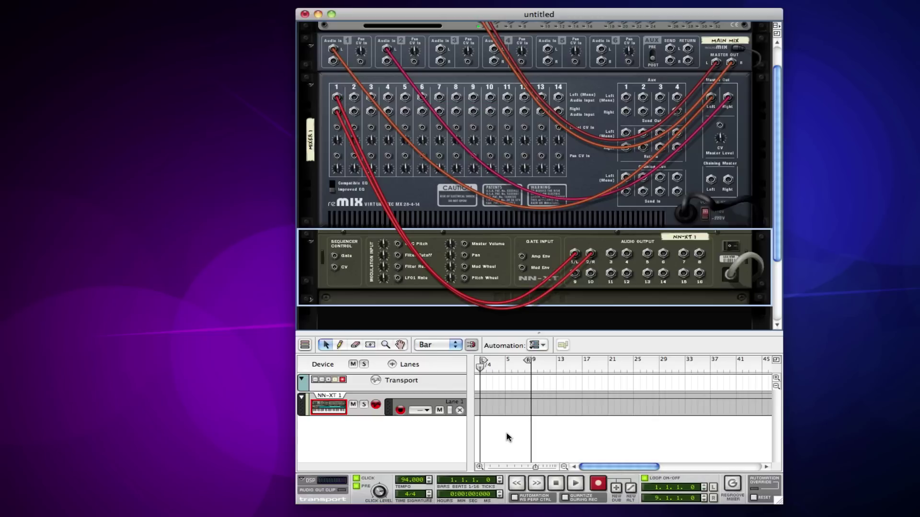
key(Tab)
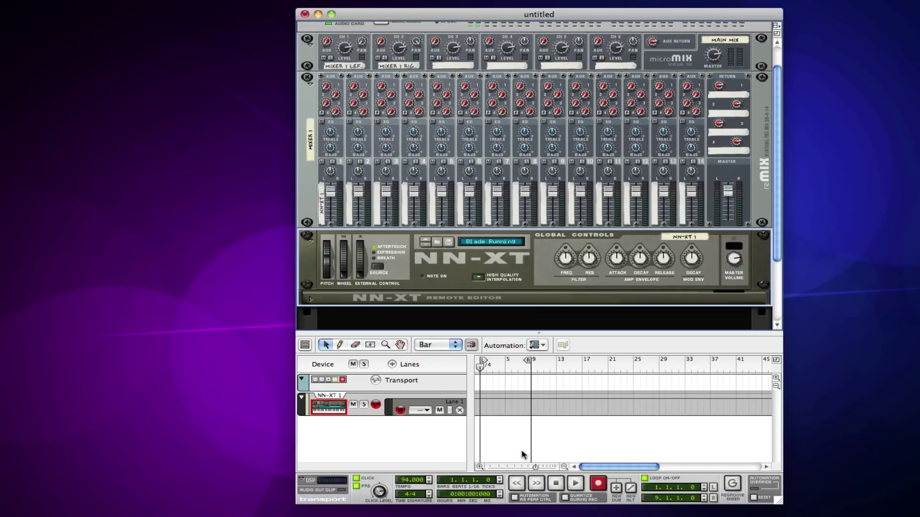
Record a clip on the NN-XT track and trim it to end at bar 5.
click(598, 483)
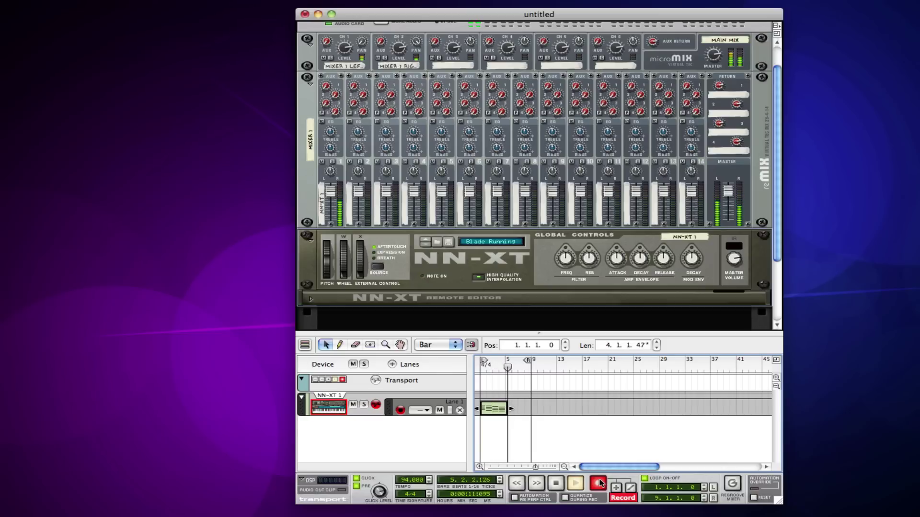
click(564, 482)
click(555, 484)
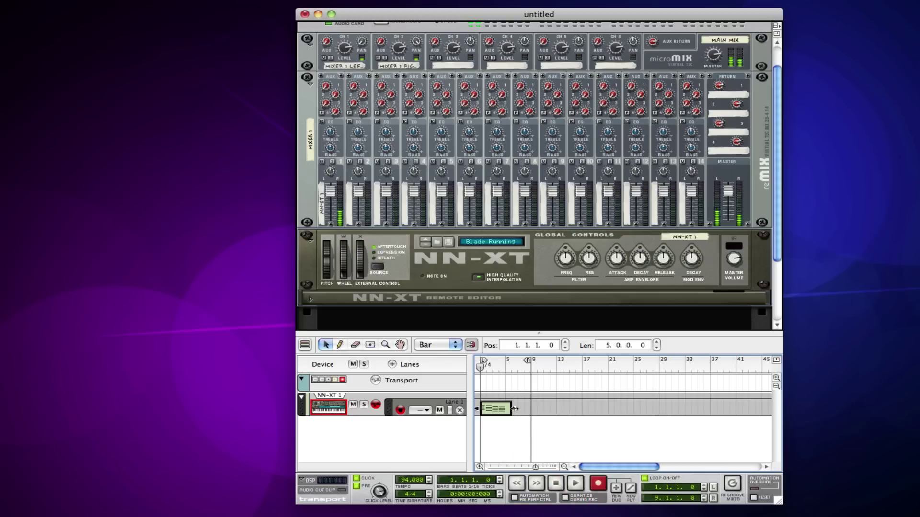
drag(508, 409, 505, 409)
Copy the clip to start at bar 5 and play it back with the metronome click off.
click(201, 40)
drag(513, 412, 519, 413)
click(513, 426)
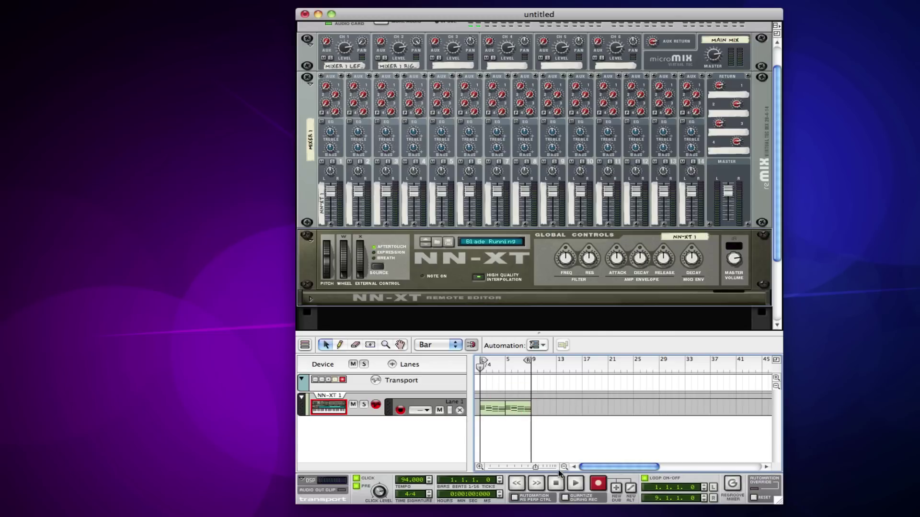
click(576, 484)
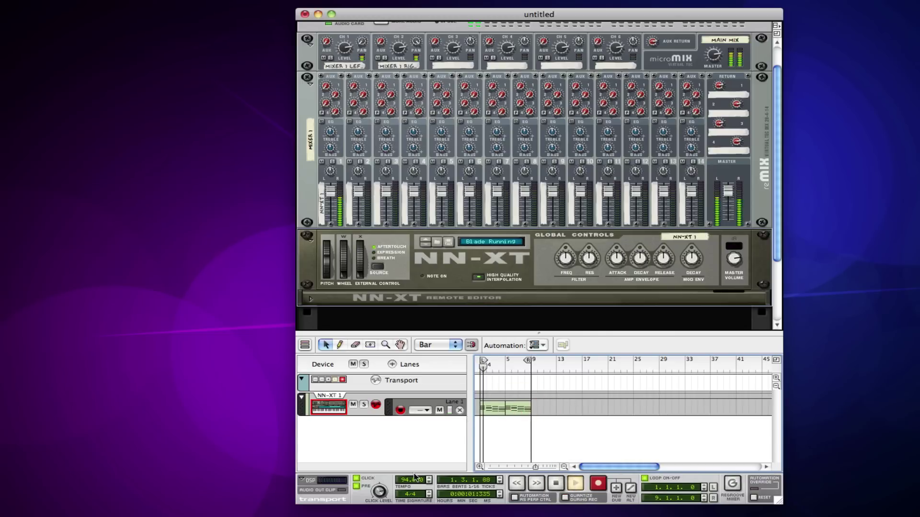
click(356, 478)
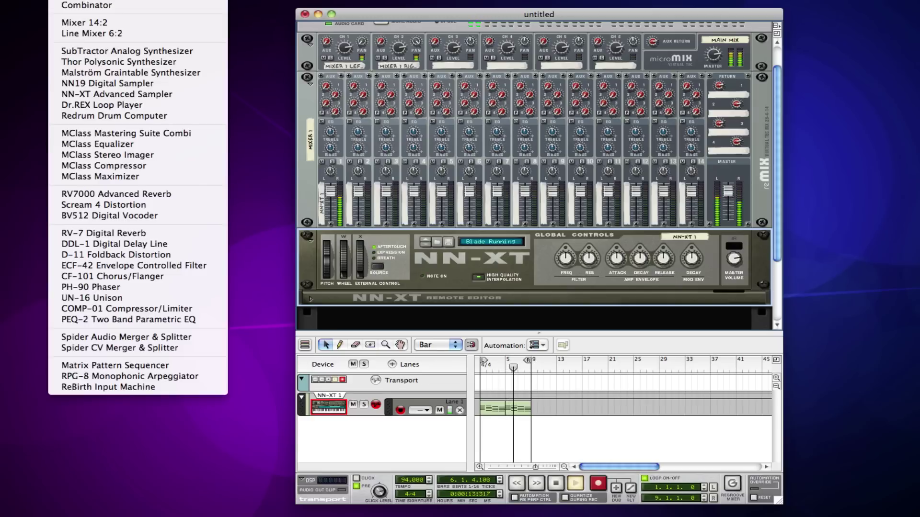
Add a Spider Audio Merger & Splitter below the NN-XT and stop playback at the song start.
click(133, 340)
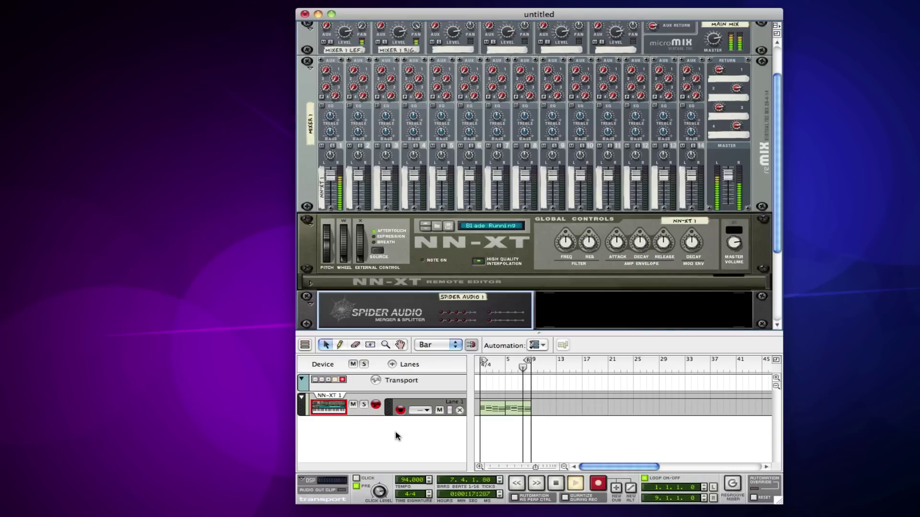
click(556, 484)
click(557, 484)
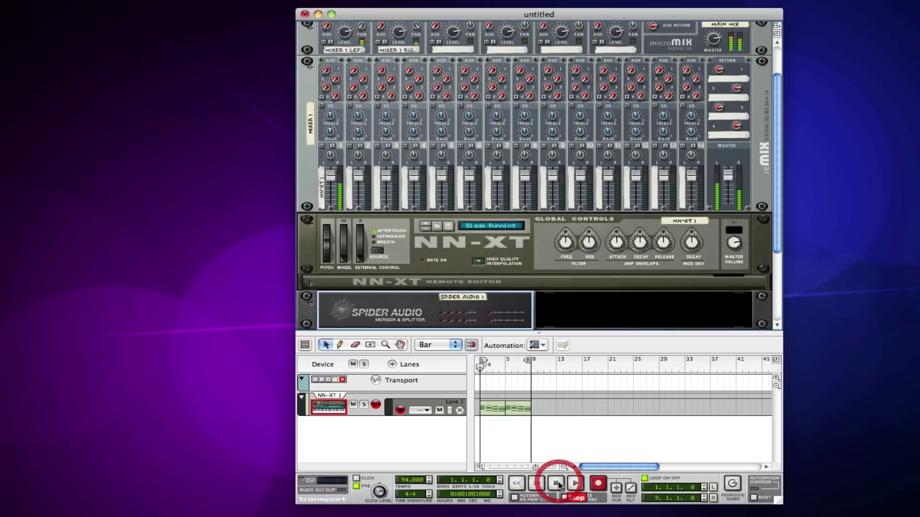
Turn the rack to its rear to inspect the NN-XT cabling and the Spider Audio jacks.
key(Tab)
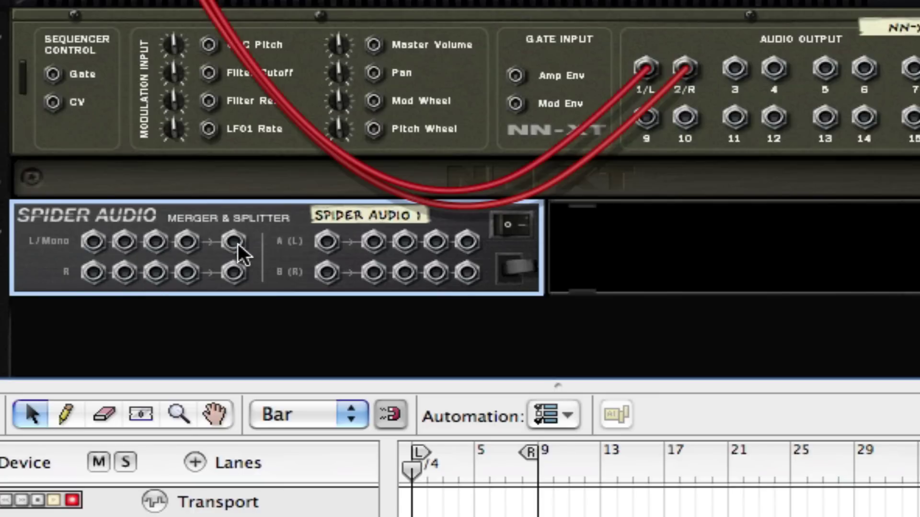
drag(236, 245, 294, 181)
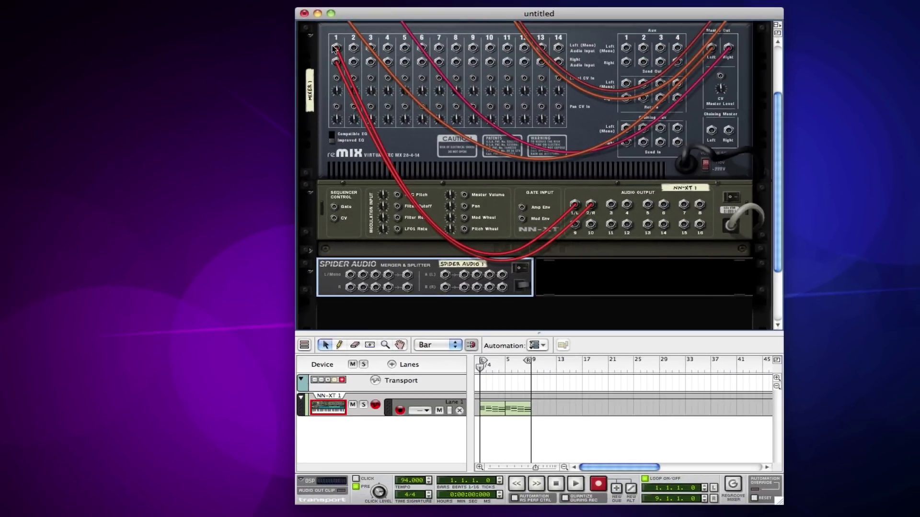
Patch the NN-XT's 1/L and 2/R outputs into the Spider Audio splitter's A and B inputs.
drag(576, 207, 466, 277)
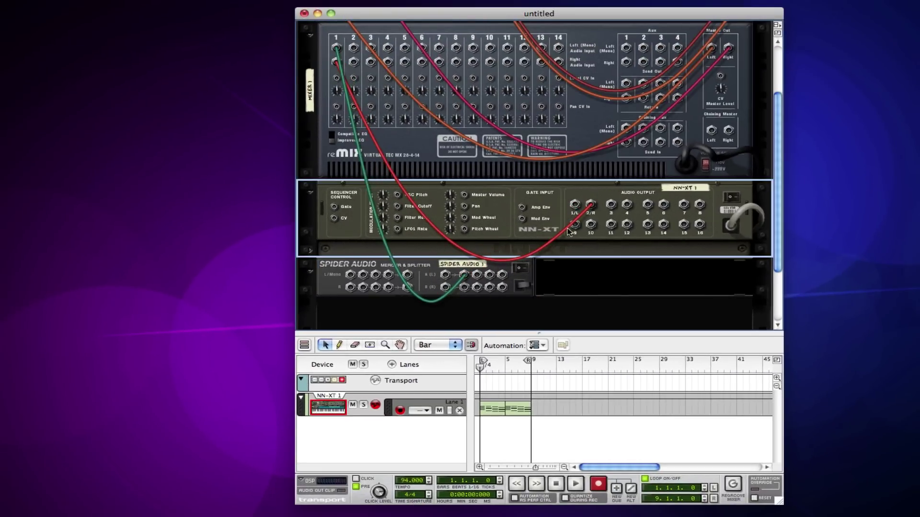
drag(584, 218, 464, 289)
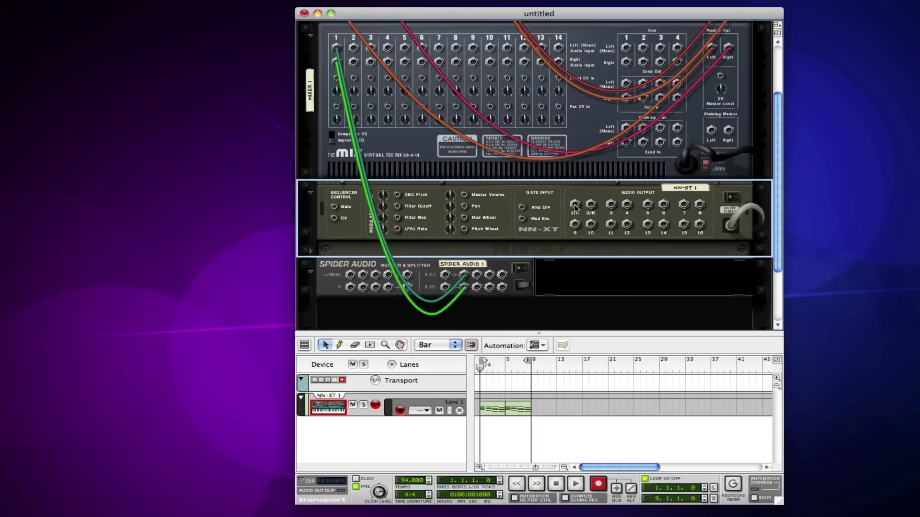
drag(574, 206, 445, 277)
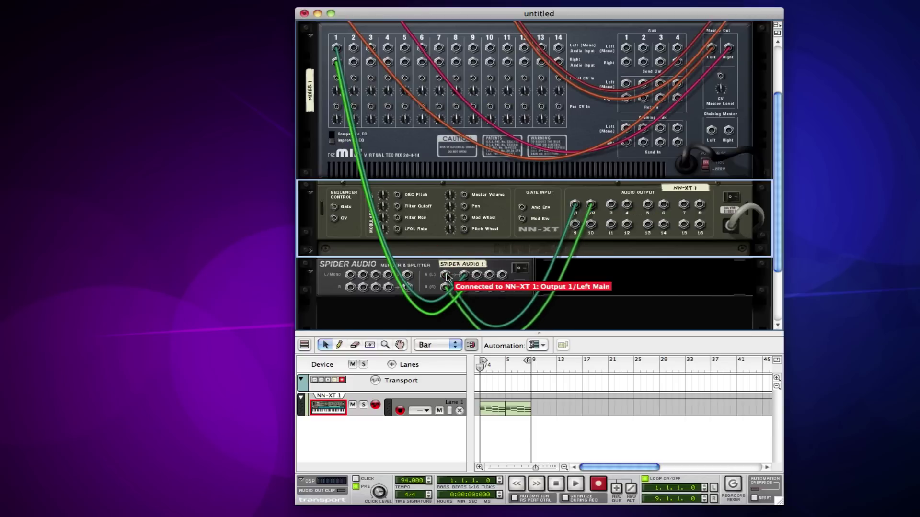
Play the song to hear the new routing, then stop and return to the start.
key(space)
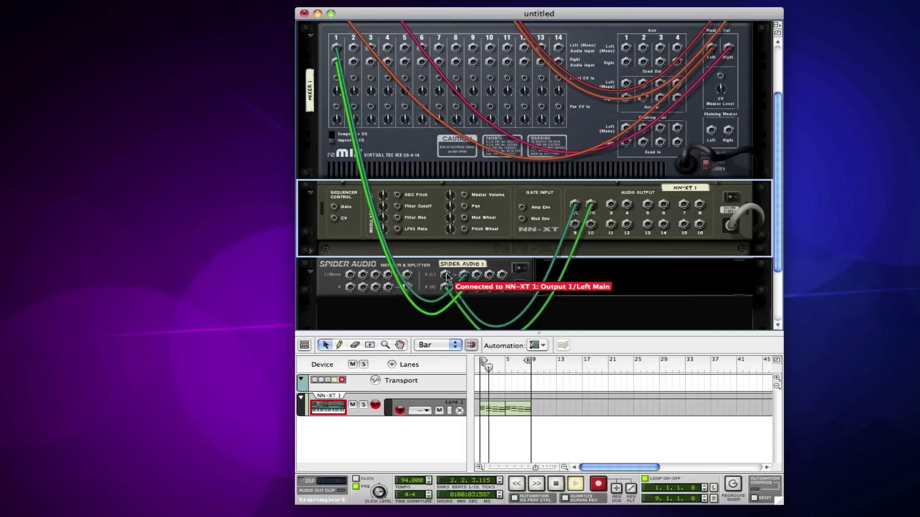
click(550, 483)
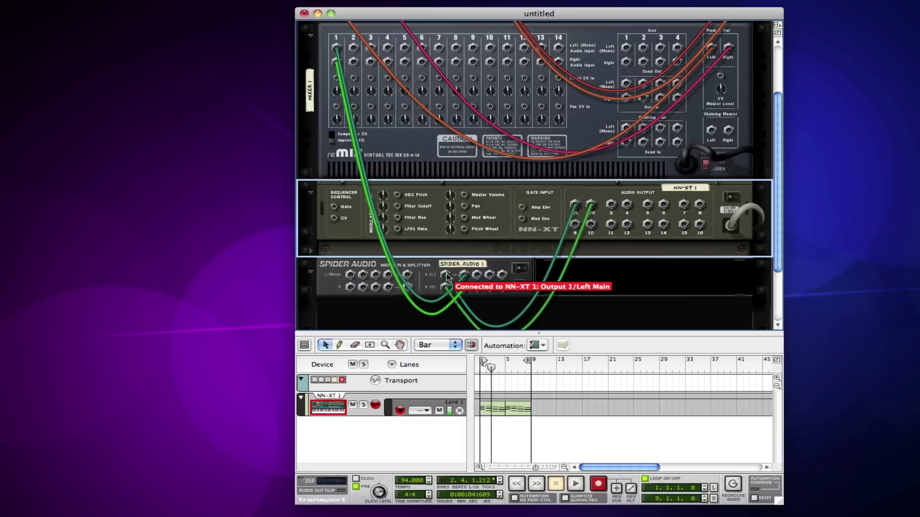
click(553, 484)
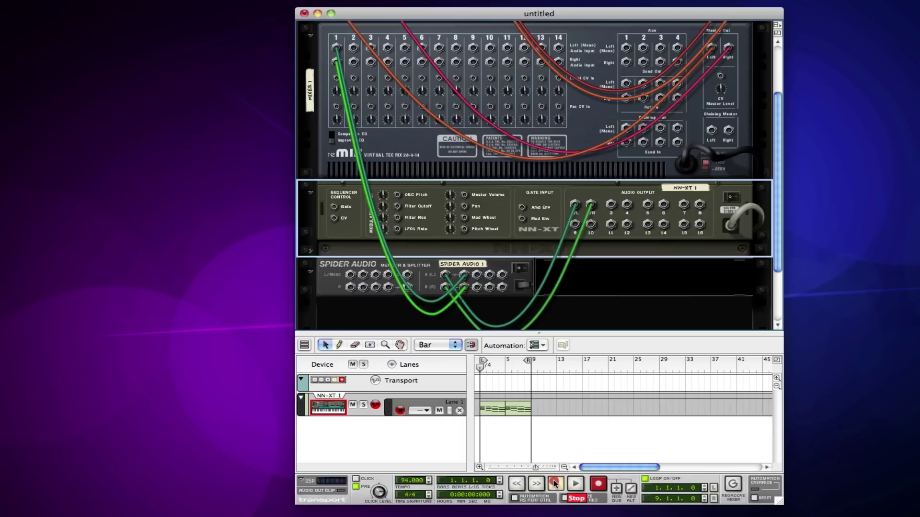
Add a UN-16 Unison and a PH-90 Phaser beneath the Spider Audio splitter.
click(425, 272)
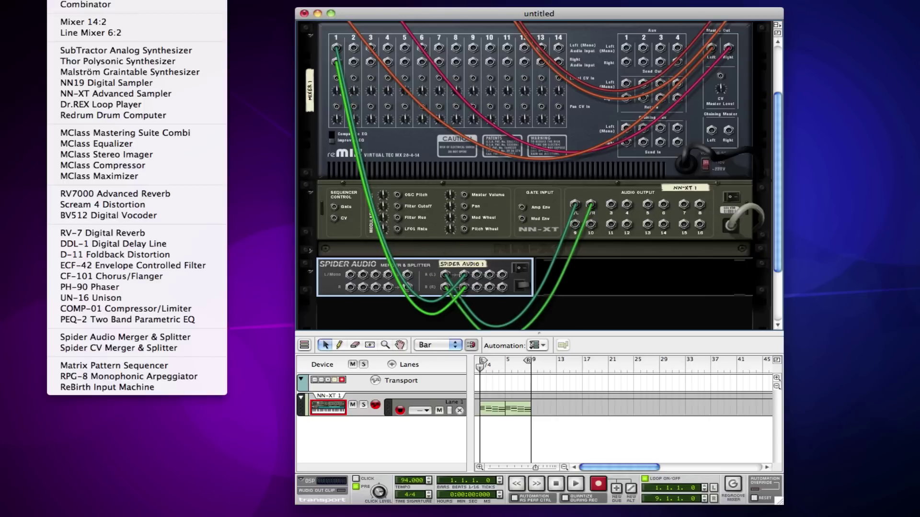
click(134, 298)
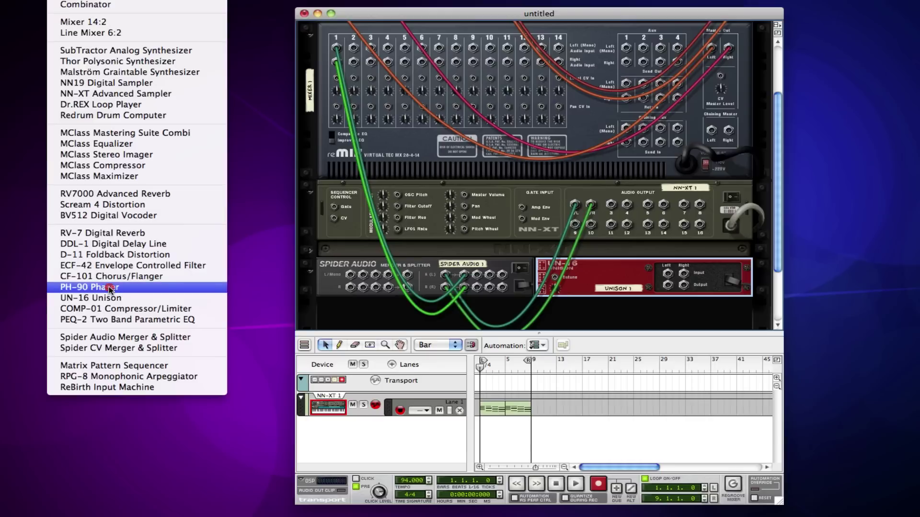
click(110, 289)
Cable the splitter outputs through the Unison into the Phaser, feeding mixer channel 2.
drag(480, 272, 669, 280)
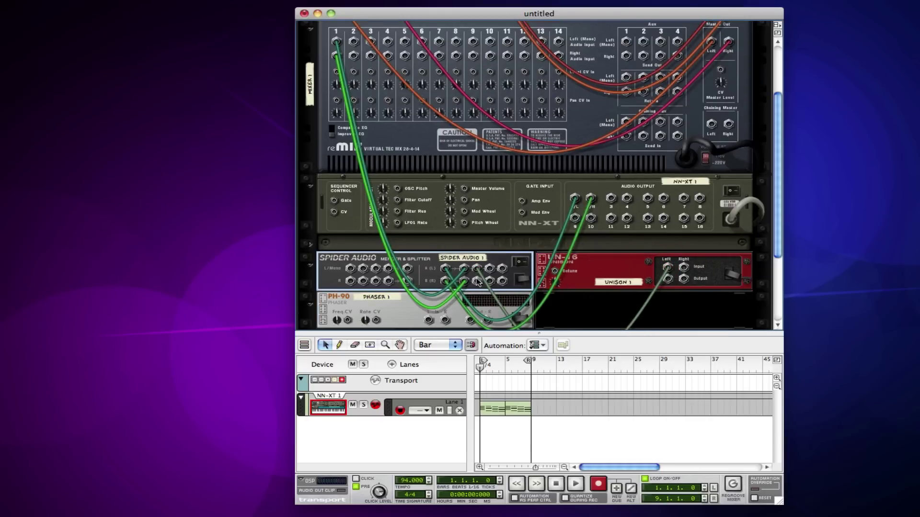
drag(477, 281, 668, 281)
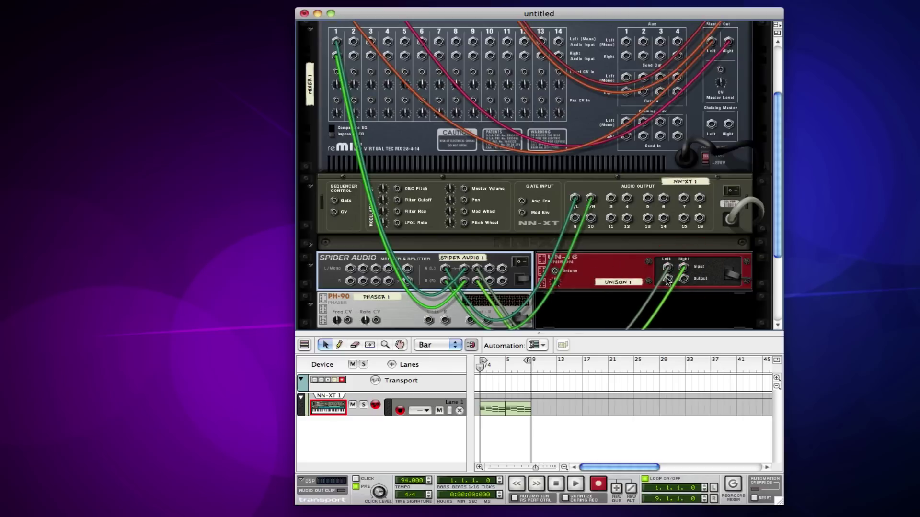
scroll(661, 268, down, 3)
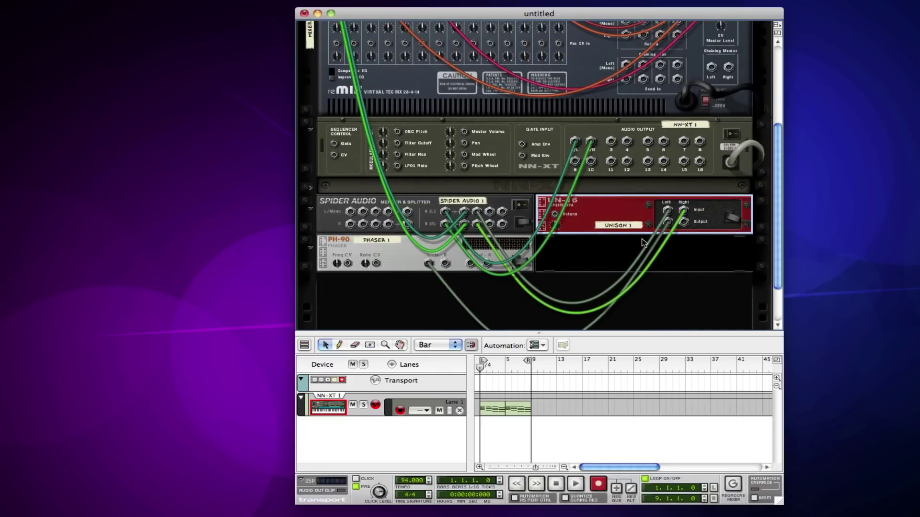
mouse_move(685, 226)
mouse_down()
mouse_move(443, 263)
mouse_move(471, 264)
mouse_move(432, 22)
mouse_move(403, 24)
mouse_move(345, 79)
mouse_move(354, 77)
mouse_up()
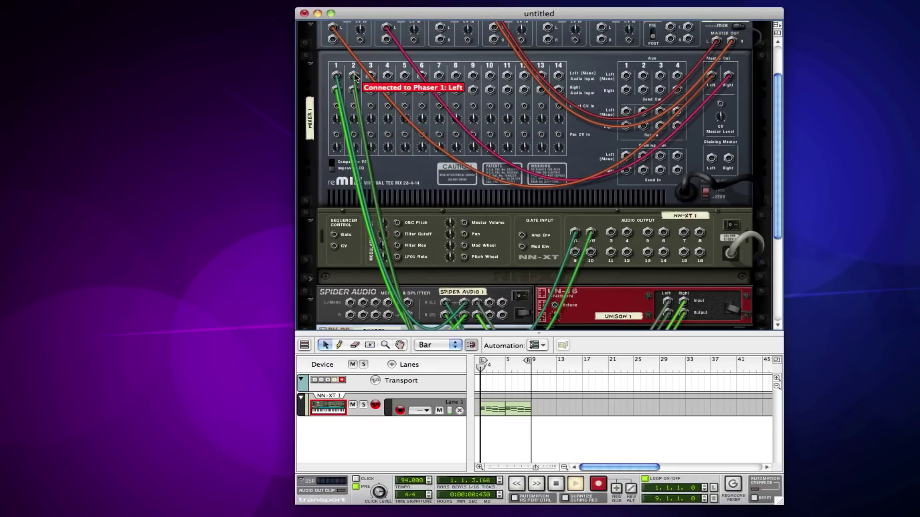
key(Tab)
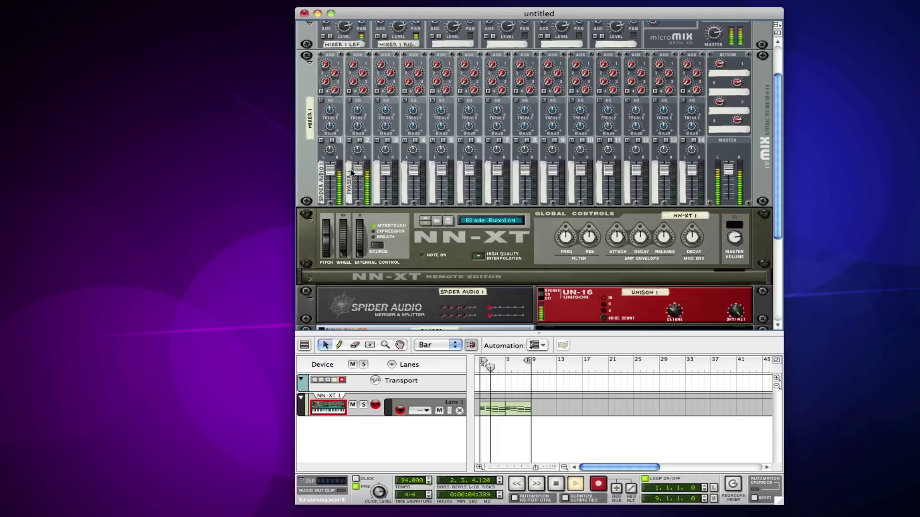
Compare mixer channels 1 and 2 by muting each, then unmute both with channel 1 at 80.
click(321, 141)
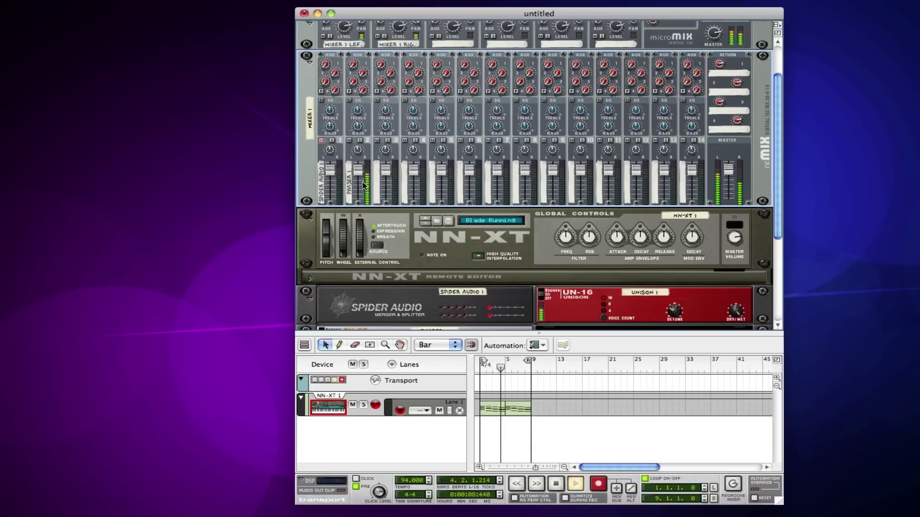
click(349, 140)
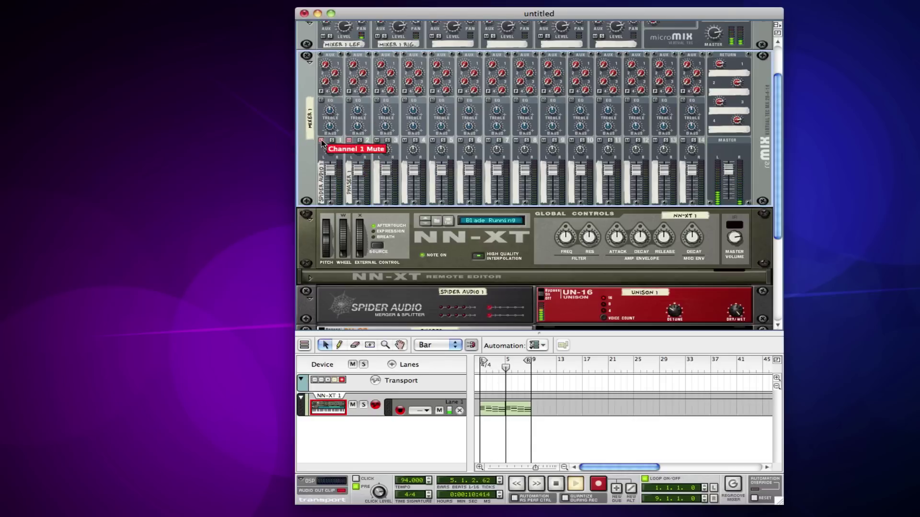
click(321, 140)
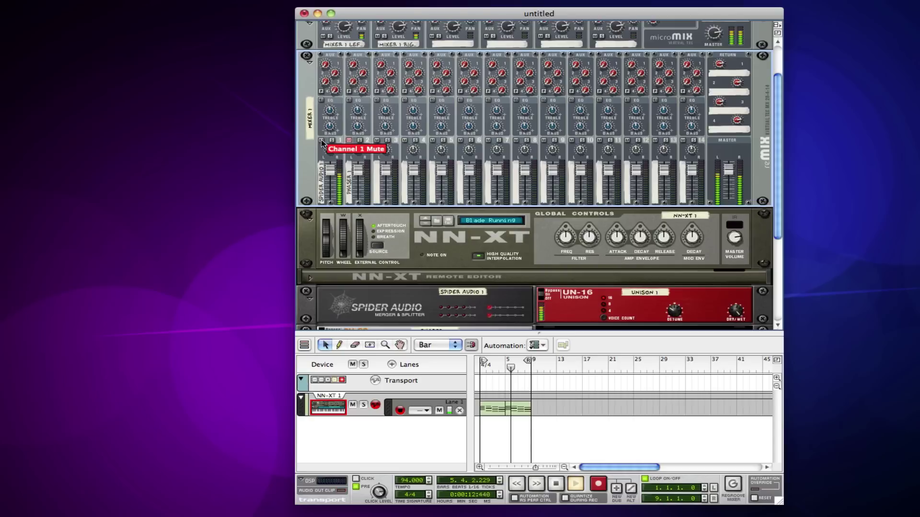
click(339, 166)
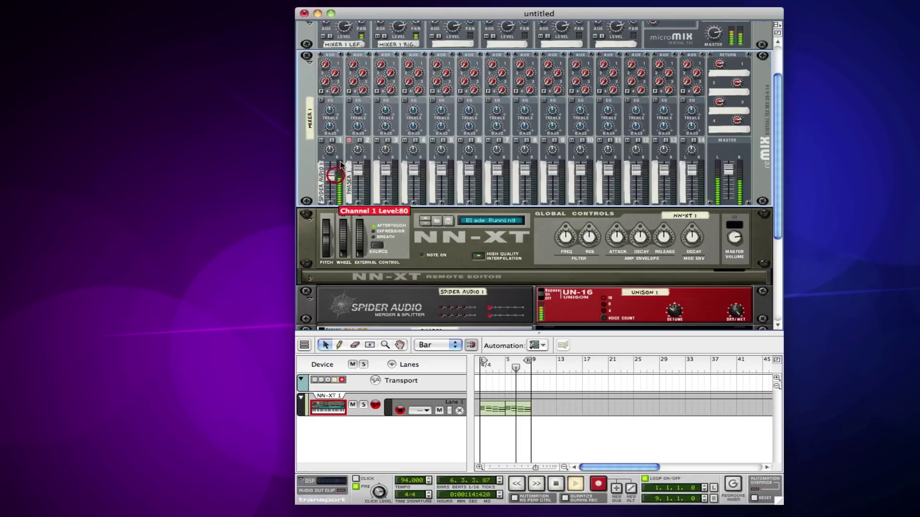
click(348, 141)
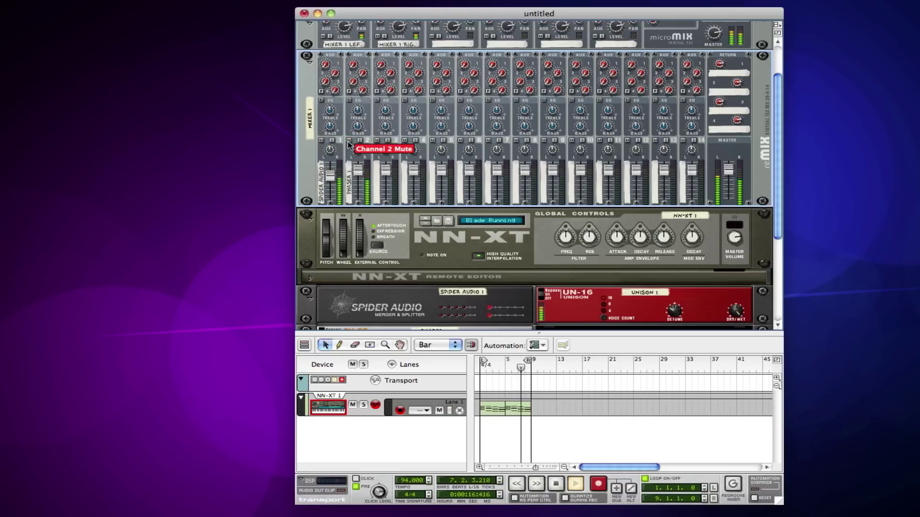
Add a DDL-1 Digital Delay Line and an ECF-42 Envelope Controlled Filter after the Spider Audio.
key(Tab)
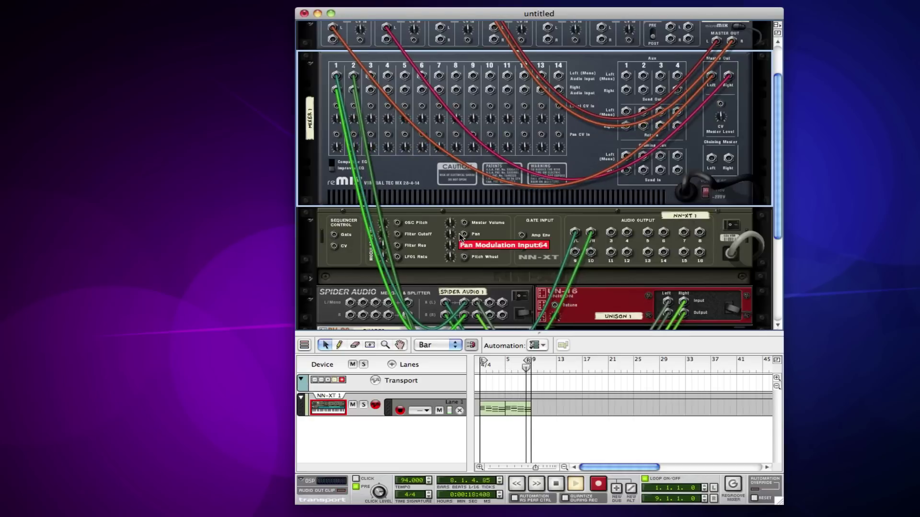
scroll(355, 238, down, 4)
click(333, 223)
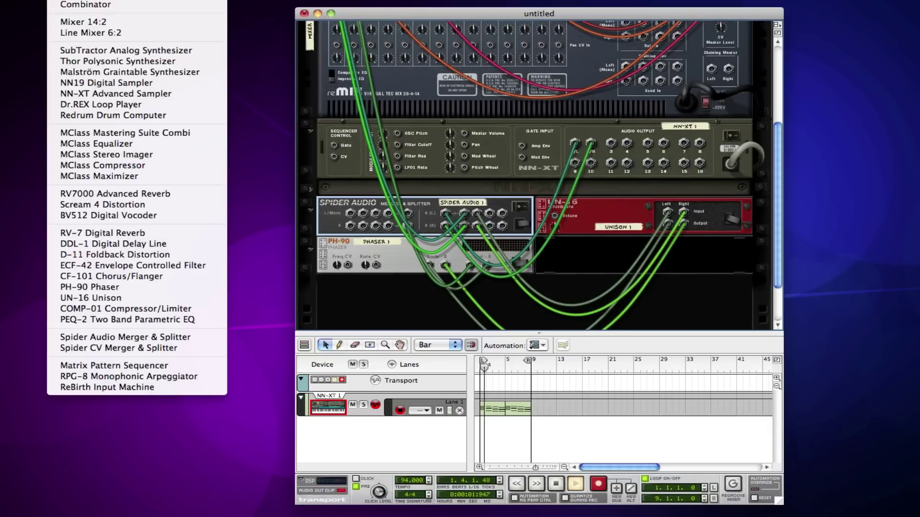
click(160, 244)
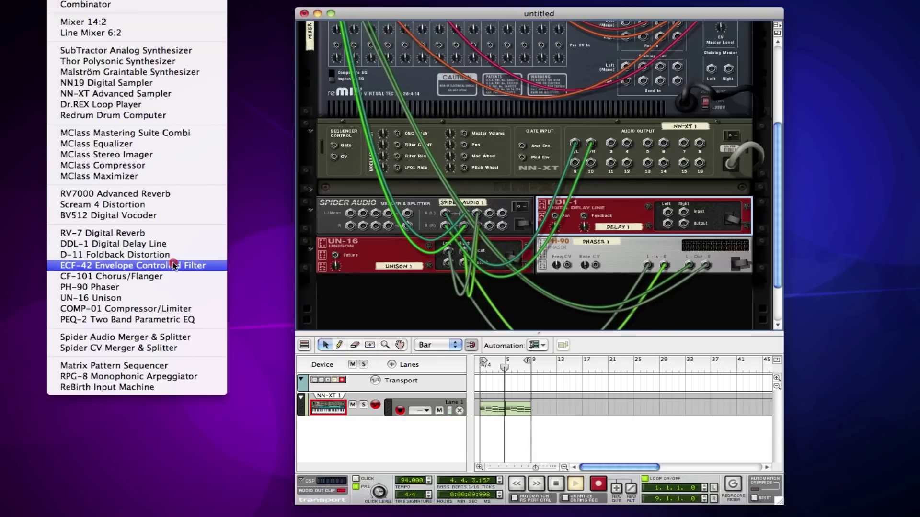
click(174, 266)
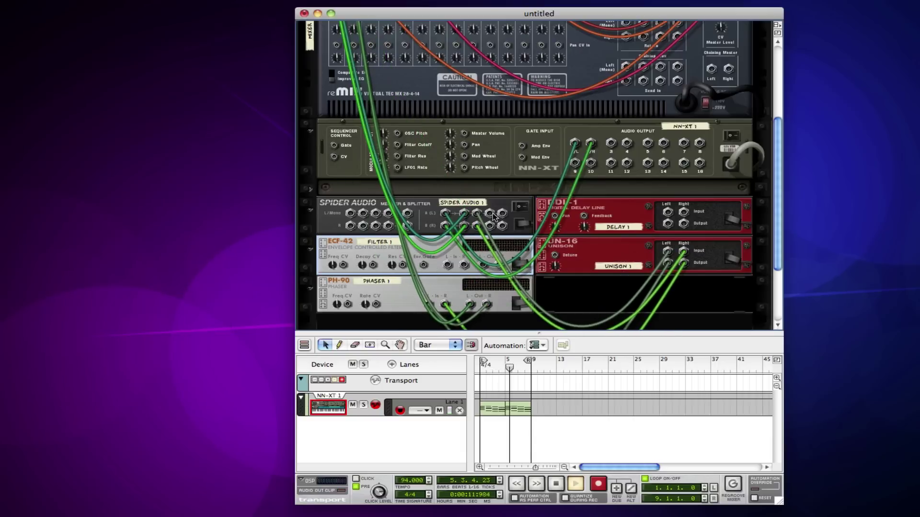
Cable a splitter output through the DDL-1 and route the filter output to mixer channel 3.
drag(491, 214, 668, 226)
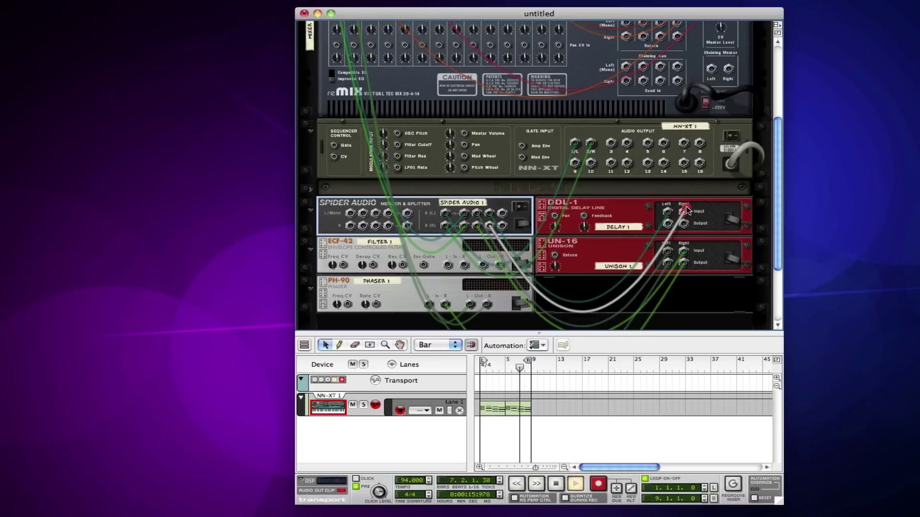
click(619, 231)
drag(619, 231, 371, 68)
key(Tab)
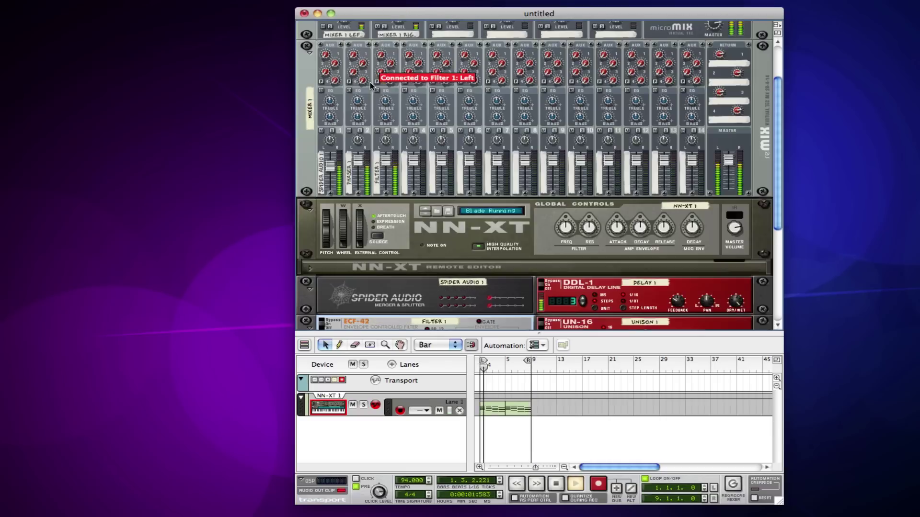
Adjust the channel 1 level and mute mixer channels 1 and 2.
click(357, 158)
click(322, 132)
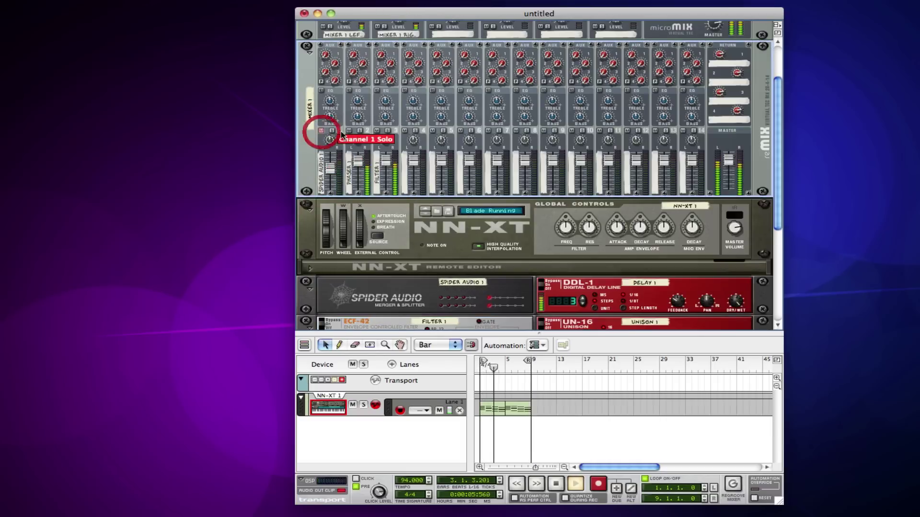
click(349, 132)
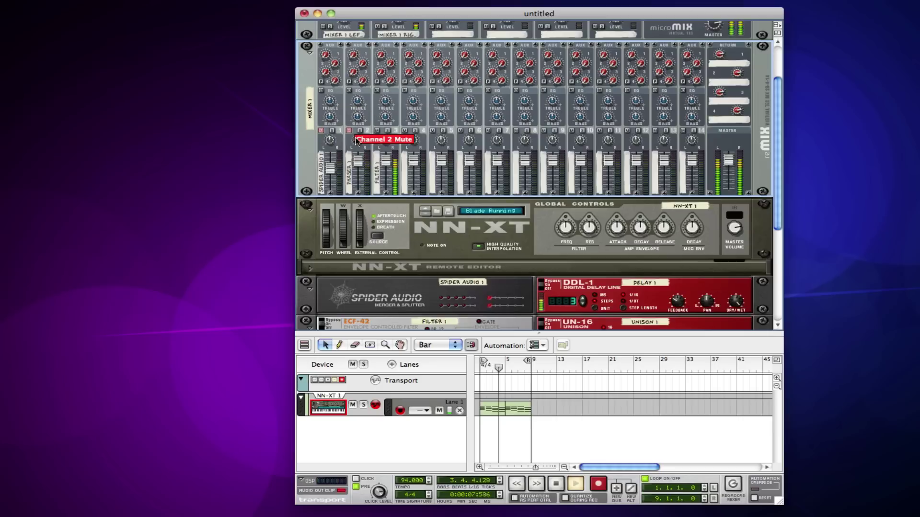
Raise the ECF-42 resonance, lower its frequency to 46, and check the DDL-1 dry/wet balance.
scroll(428, 223, down, 3)
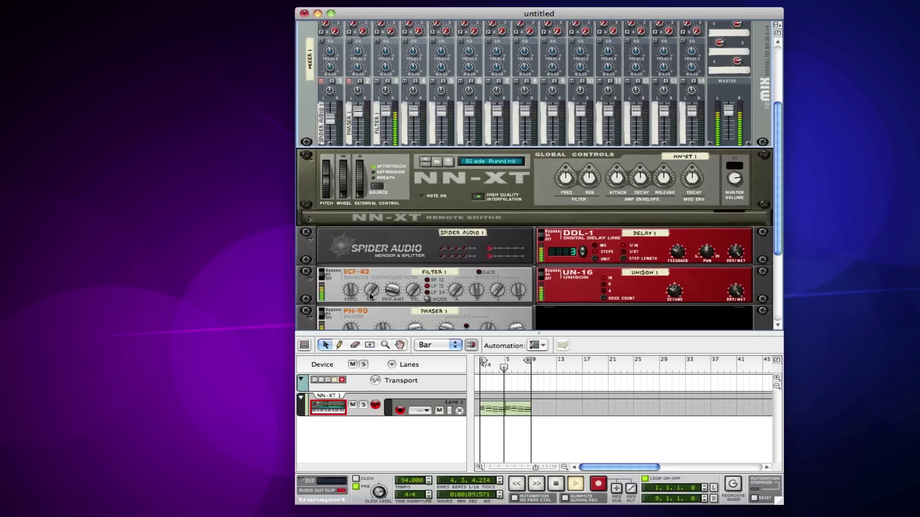
drag(371, 290, 369, 232)
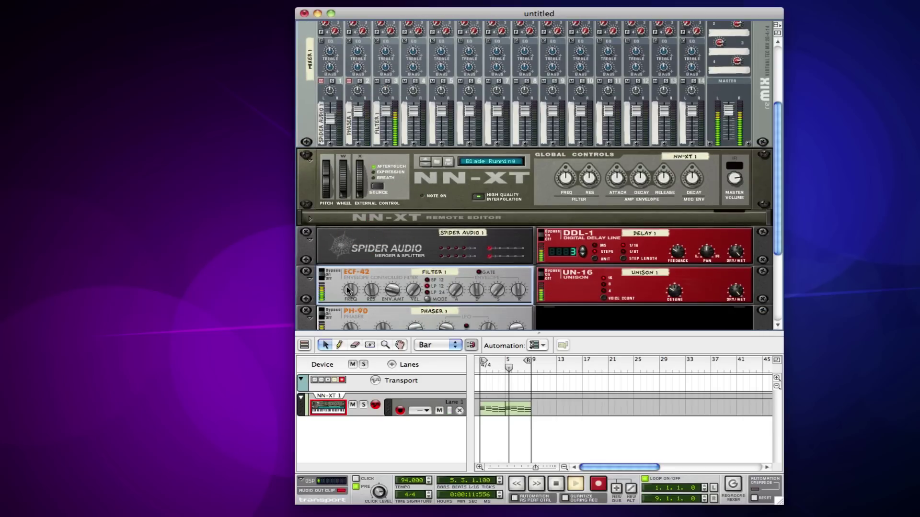
mouse_move(349, 288)
mouse_down()
mouse_move(350, 318)
mouse_move(357, 262)
mouse_move(359, 285)
mouse_up()
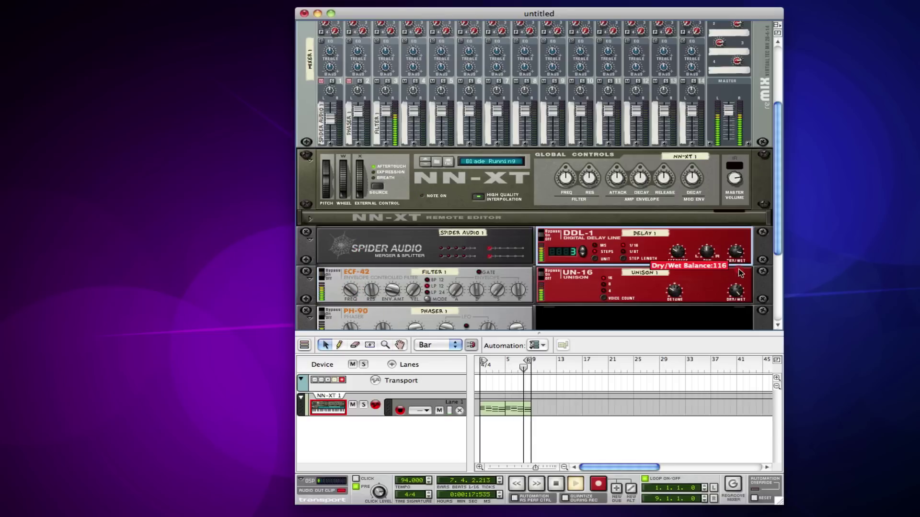
drag(351, 290, 364, 257)
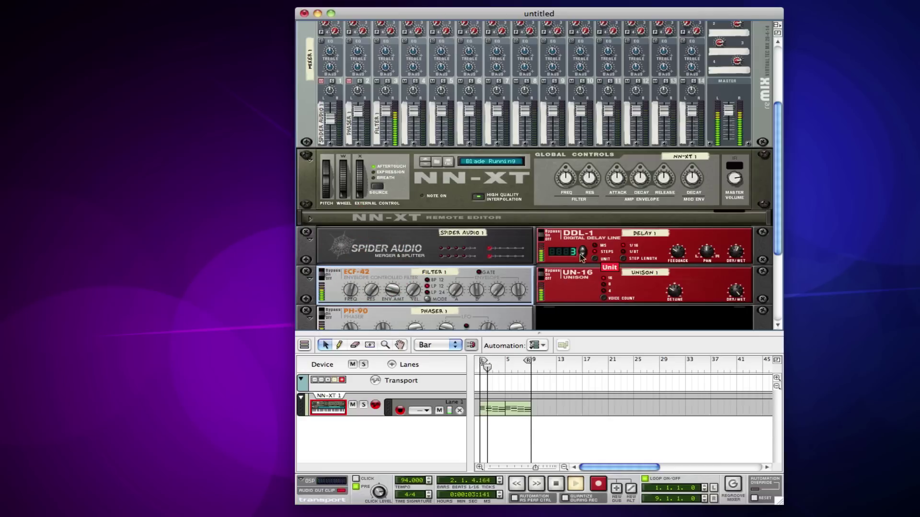
click(736, 253)
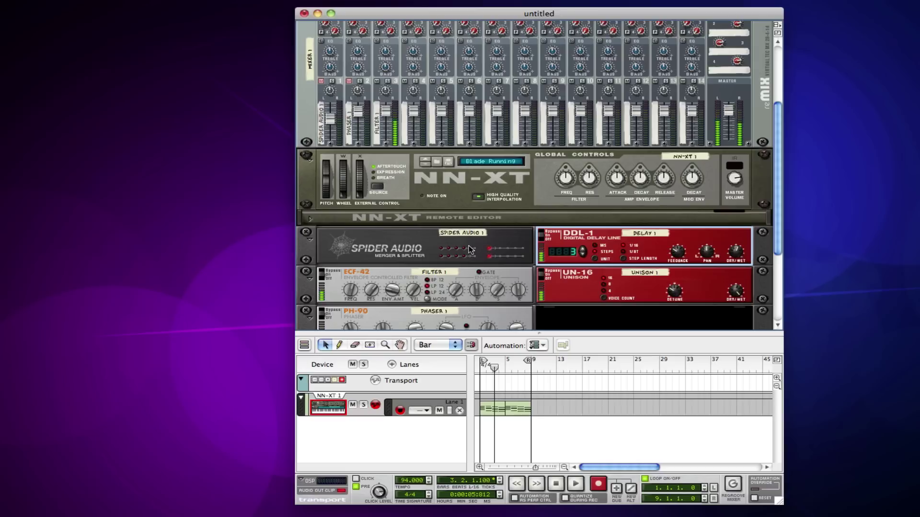
Review the patch cables on the rack's rear, return to the front, and select the mixer.
key(Tab)
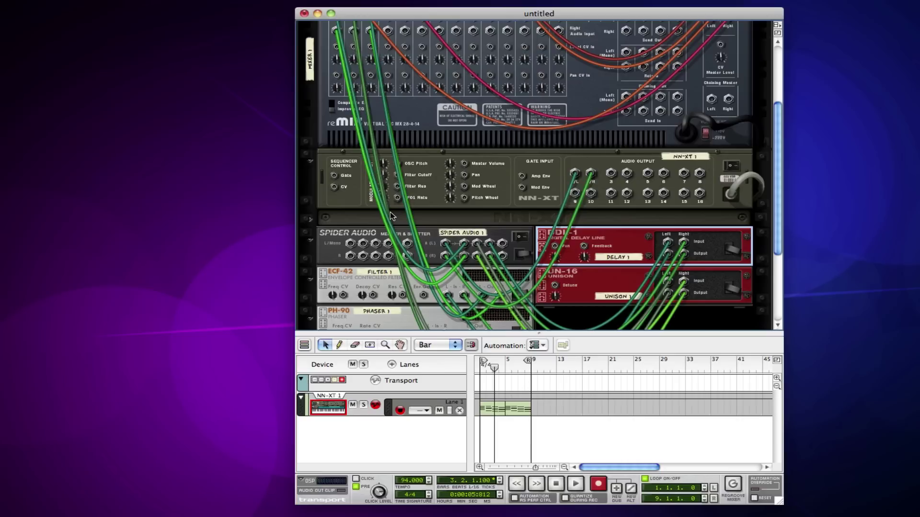
key(Tab)
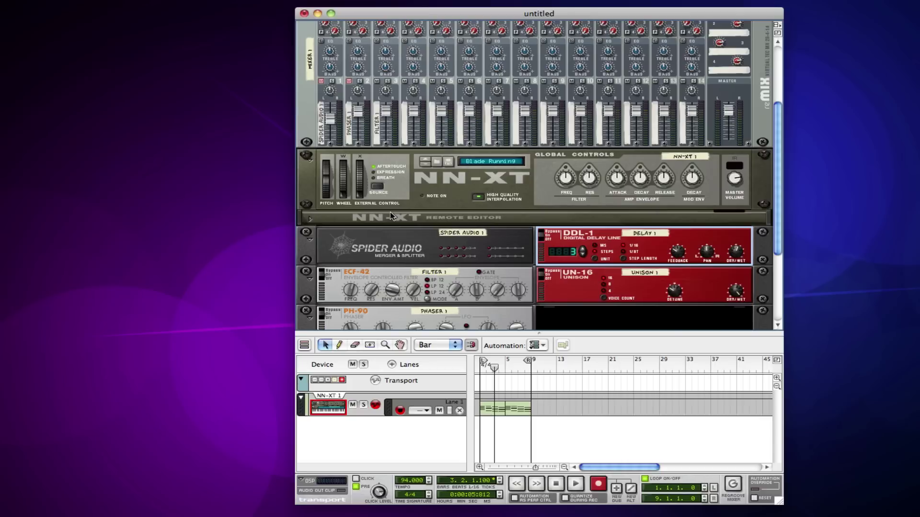
click(310, 105)
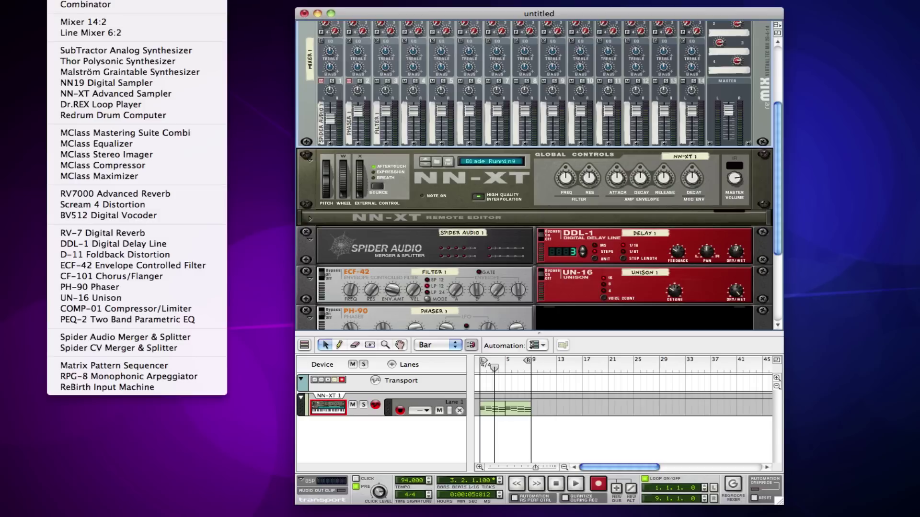
Add a Thor Polysonic Synthesizer and load the Pads patch Flight Path.thor.
click(138, 60)
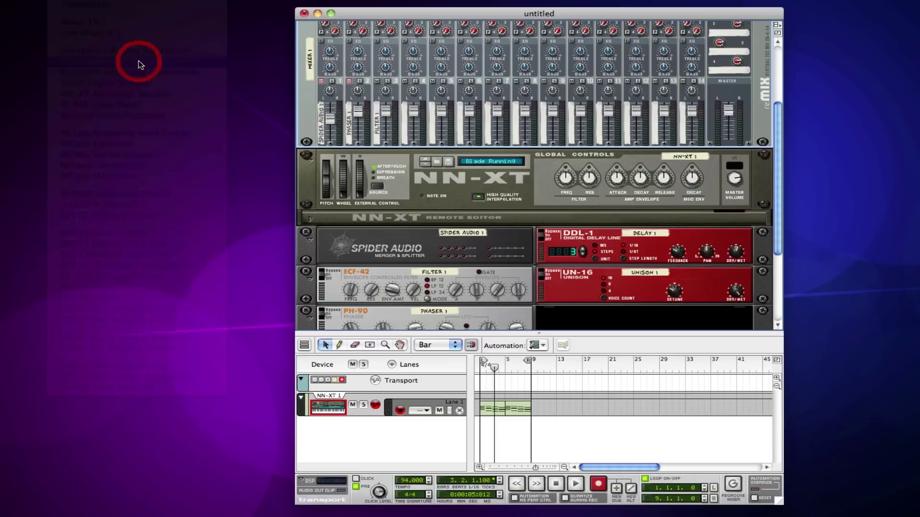
click(519, 158)
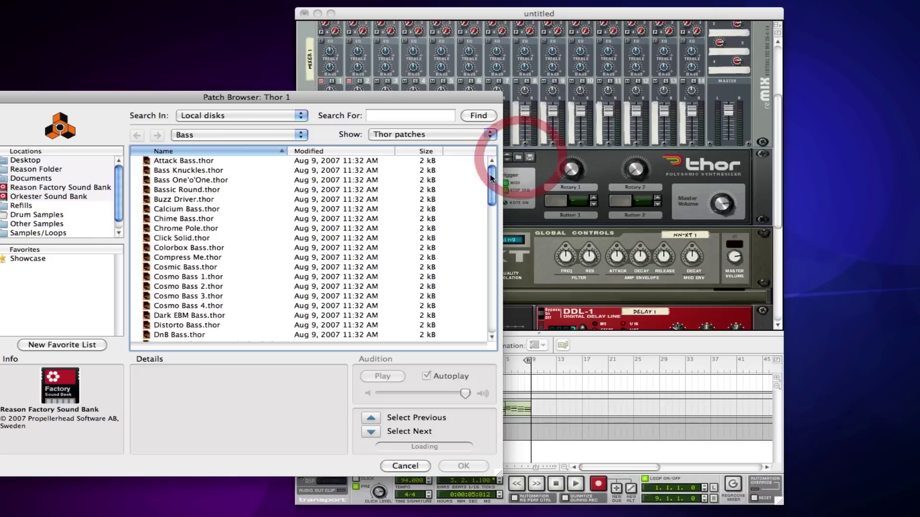
click(206, 136)
click(206, 144)
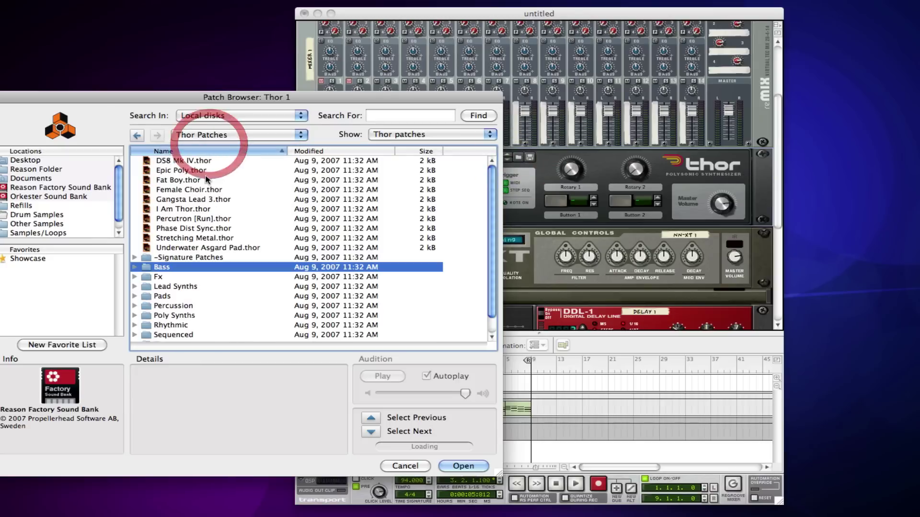
double_click(162, 297)
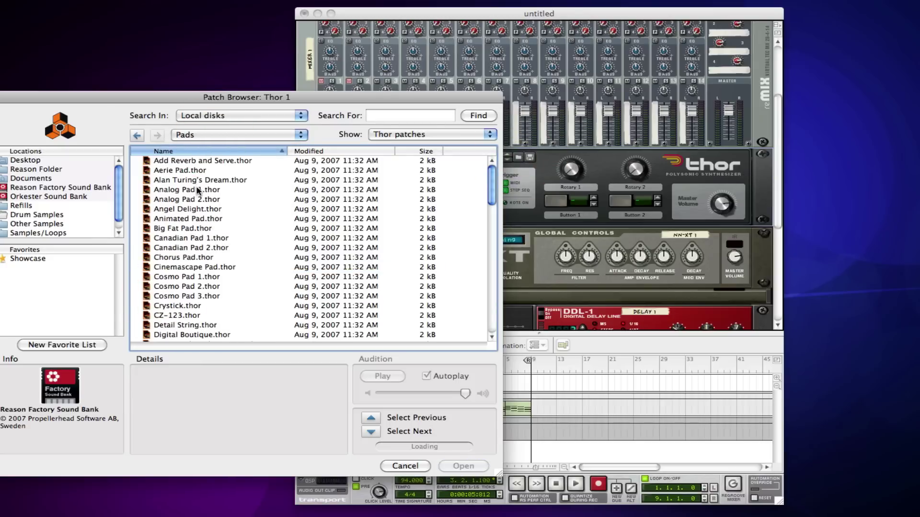
scroll(198, 186, down, 6)
double_click(190, 201)
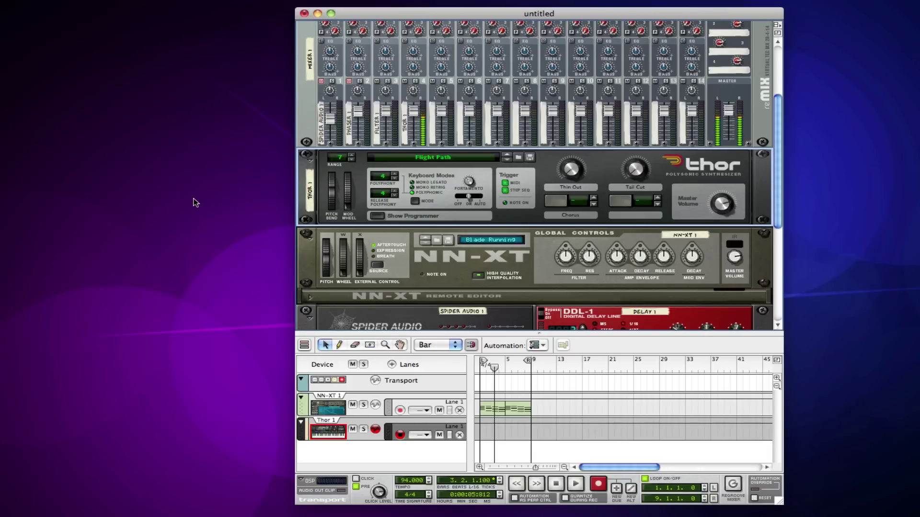
On the rack's back, move Thor's Left output cable to mixer channel 14.
key(Tab)
scroll(728, 175, down, 3)
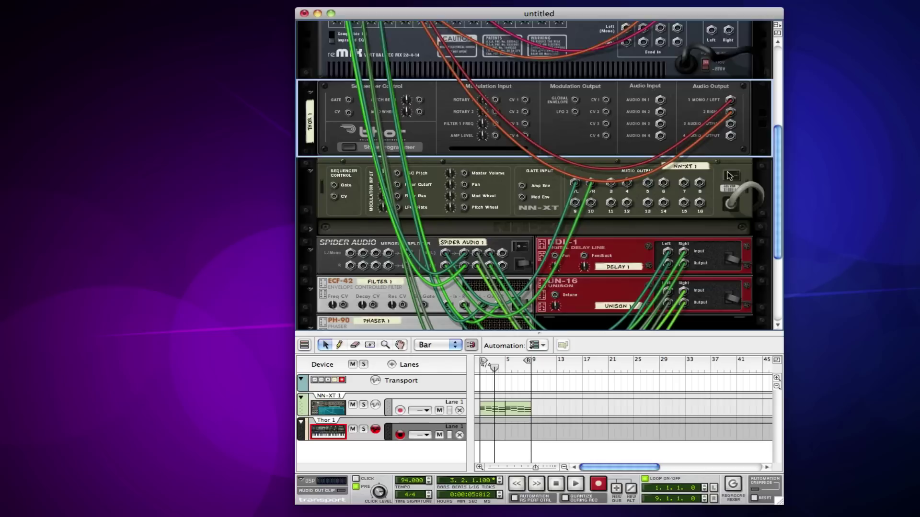
scroll(728, 175, down, 3)
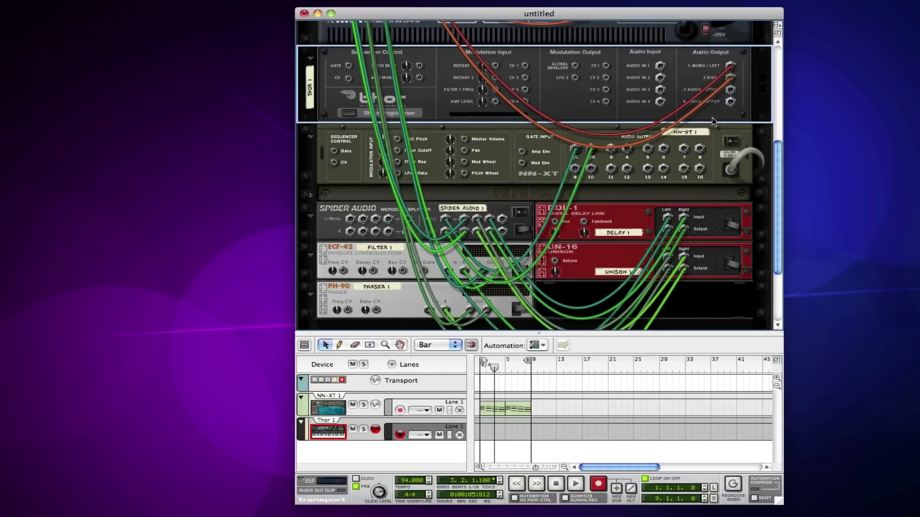
drag(728, 67, 560, 46)
Cable the Spider Audio splitter output into the merger input, then return to the front.
scroll(522, 178, down, 4)
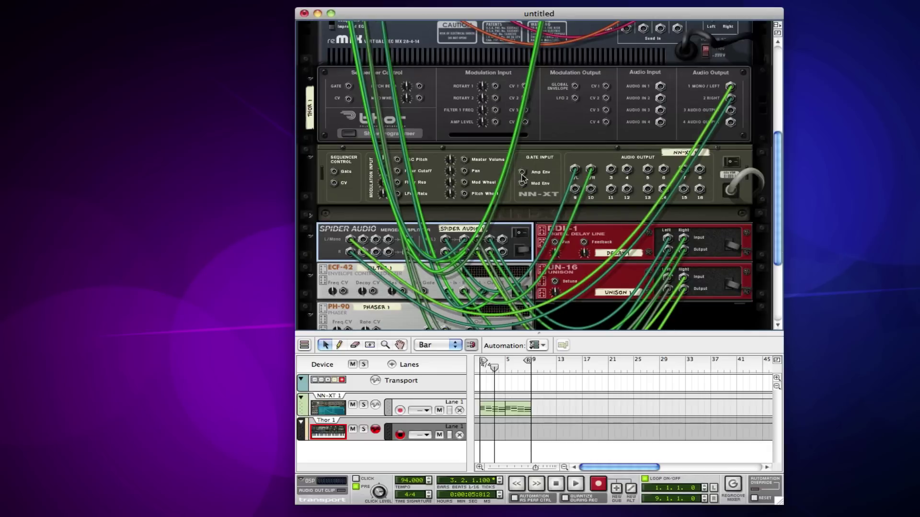
drag(501, 238, 366, 242)
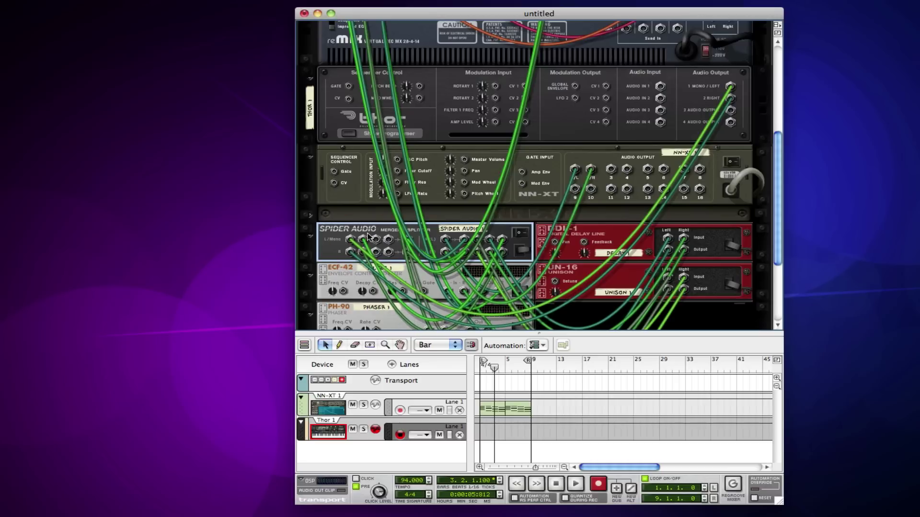
key(Tab)
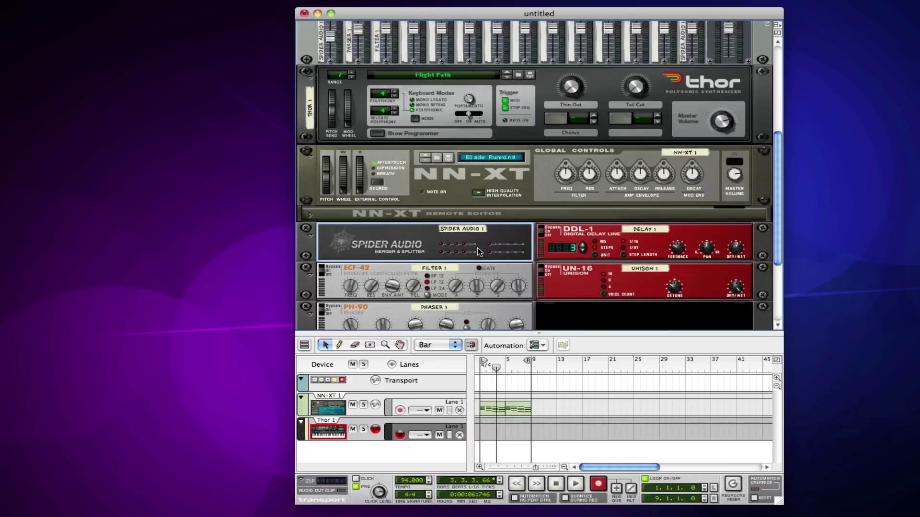
Rewind the song to the start and mute mixer channel 3 carrying Filter 1.
scroll(477, 248, up, 5)
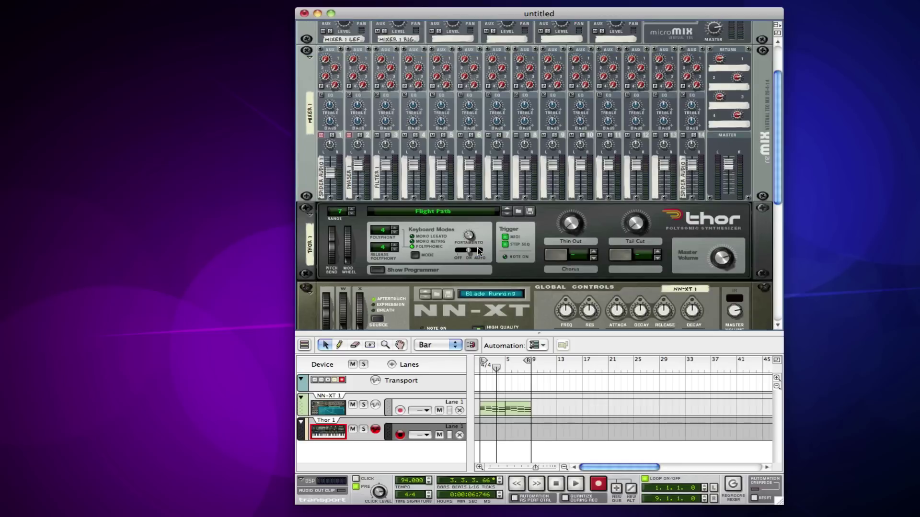
click(556, 484)
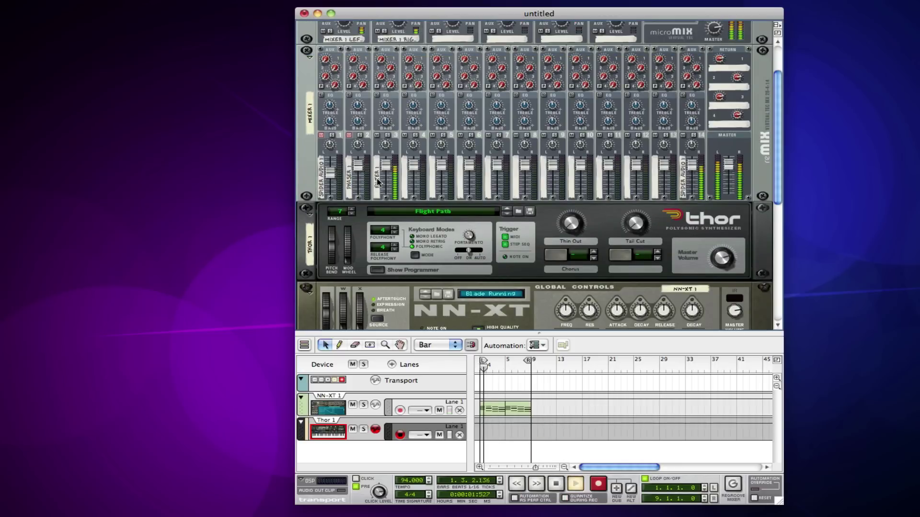
click(377, 135)
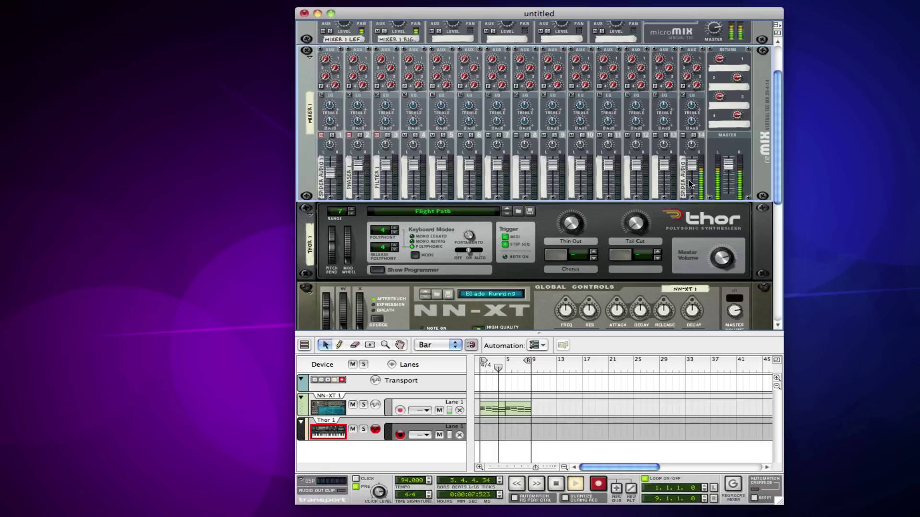
Check the cabling on the rack's back, then stop playback.
key(Tab)
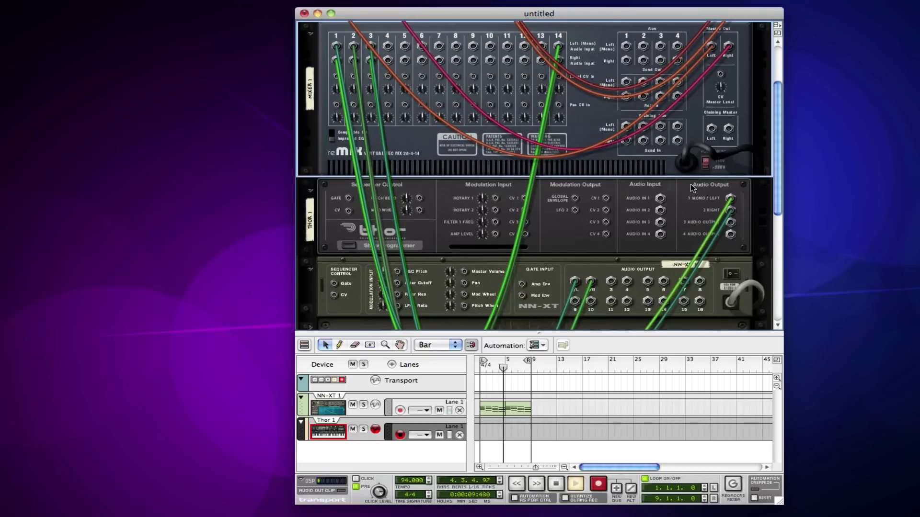
key(Tab)
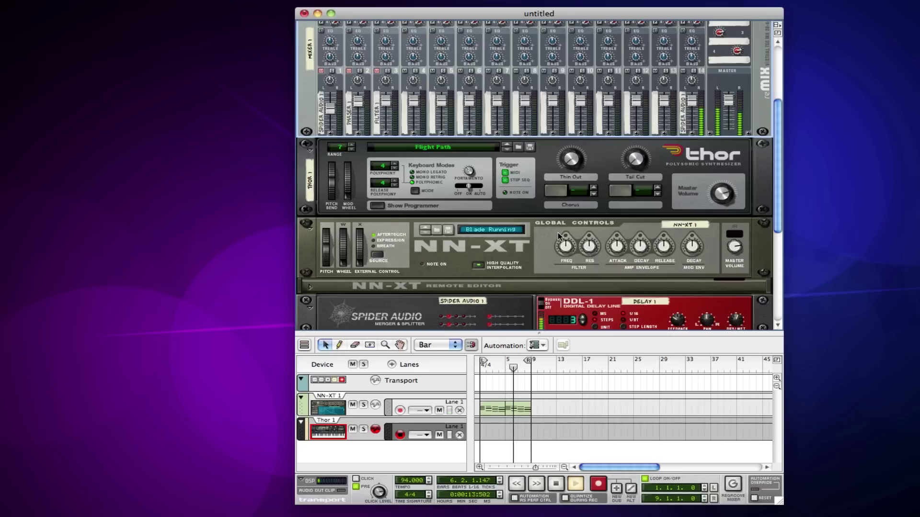
key(space)
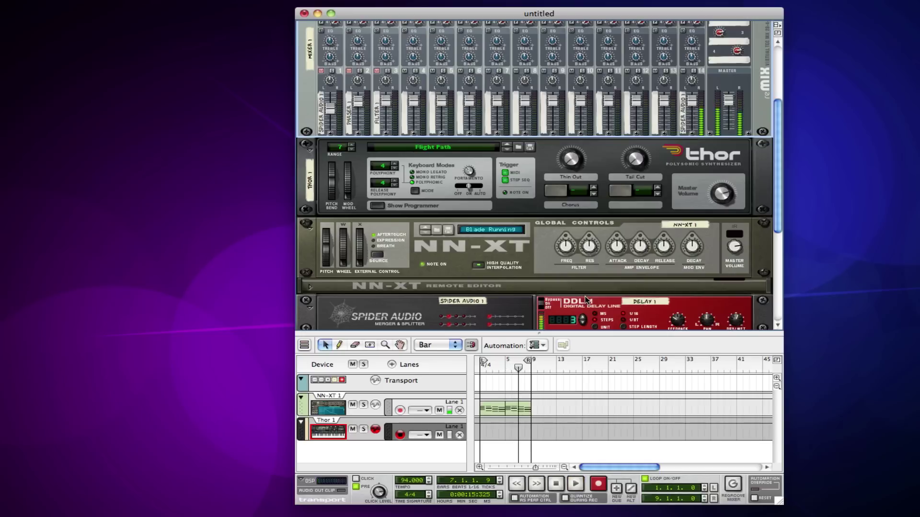